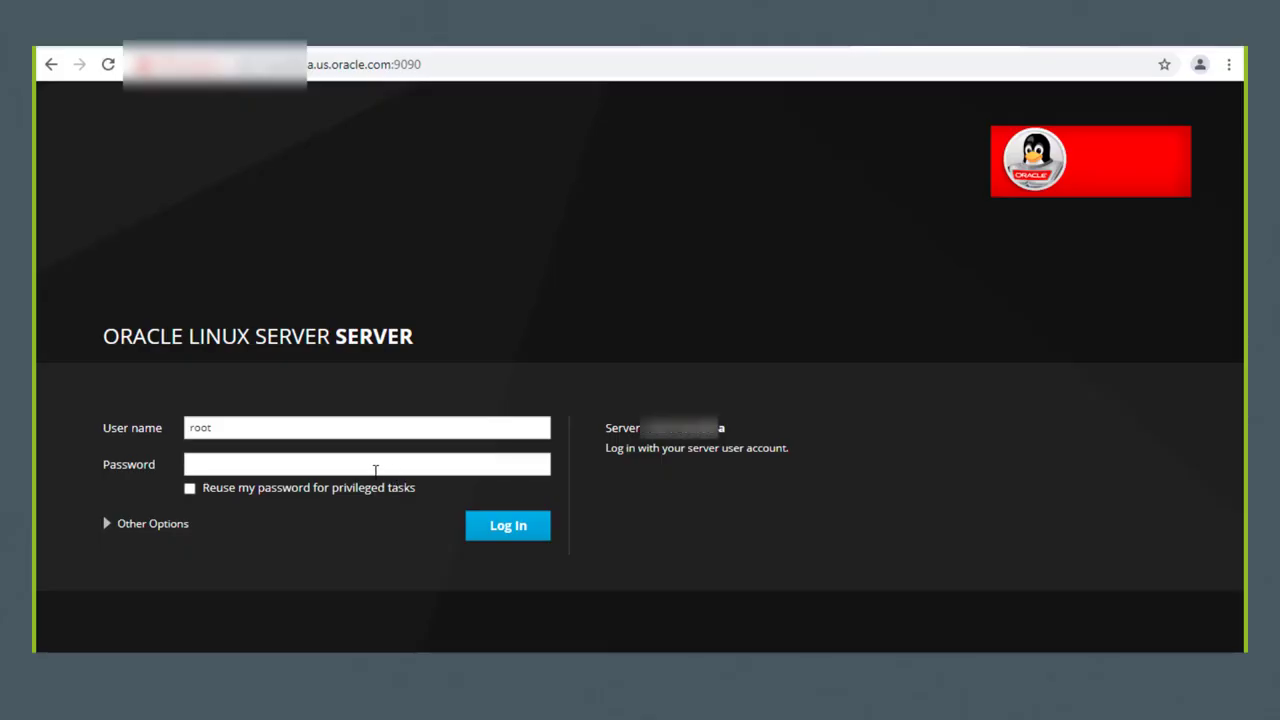
Step: Log in to the Cockpit console as root and bring up the Virtualization section
left_click(374, 469)
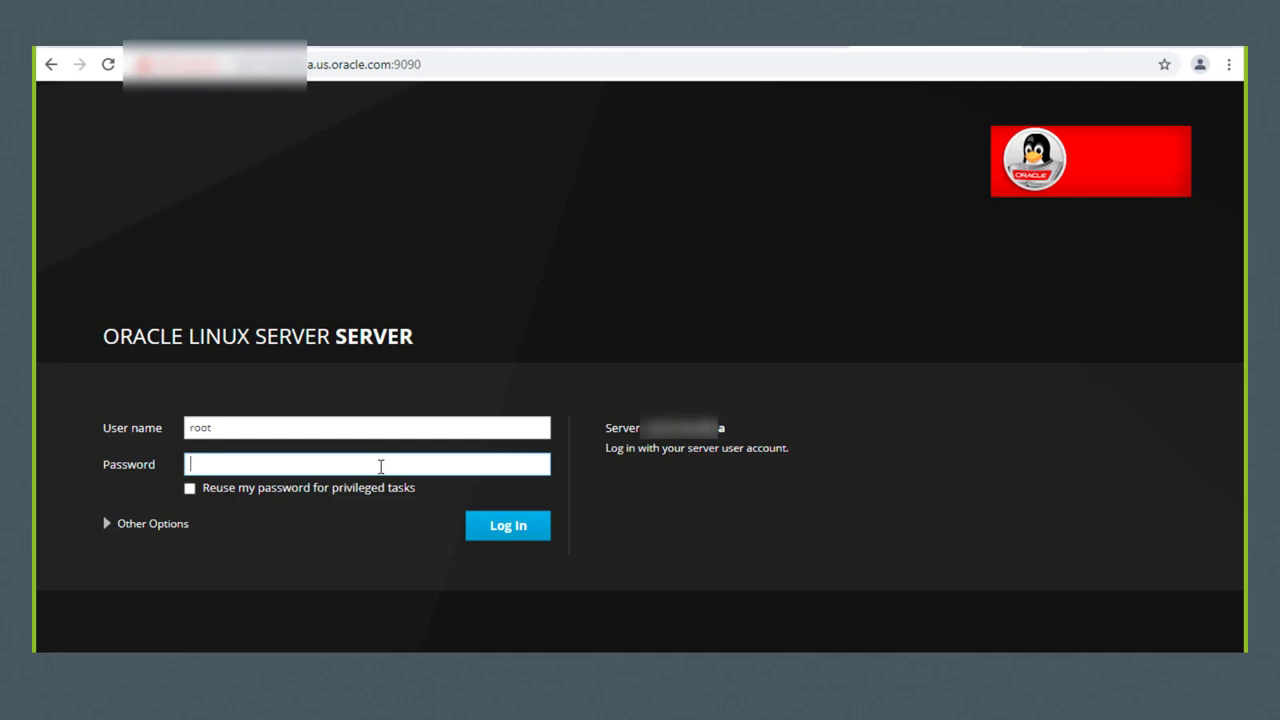
type("********")
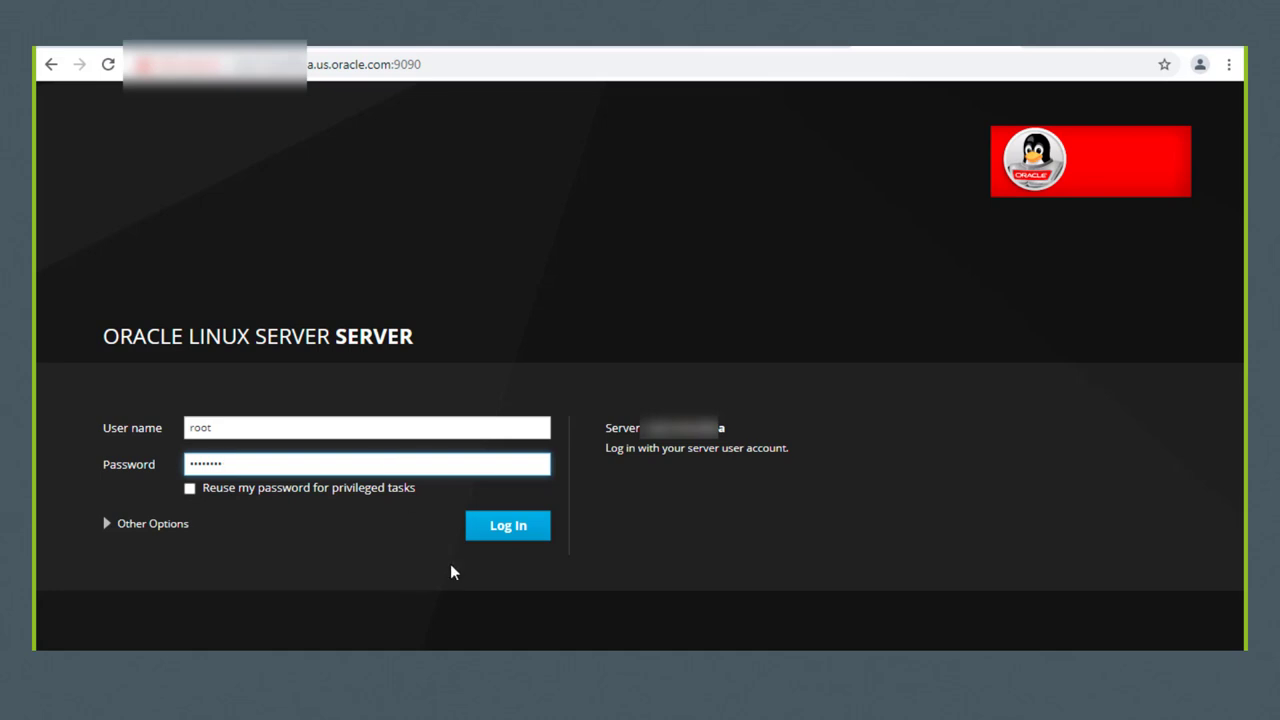
left_click(506, 532)
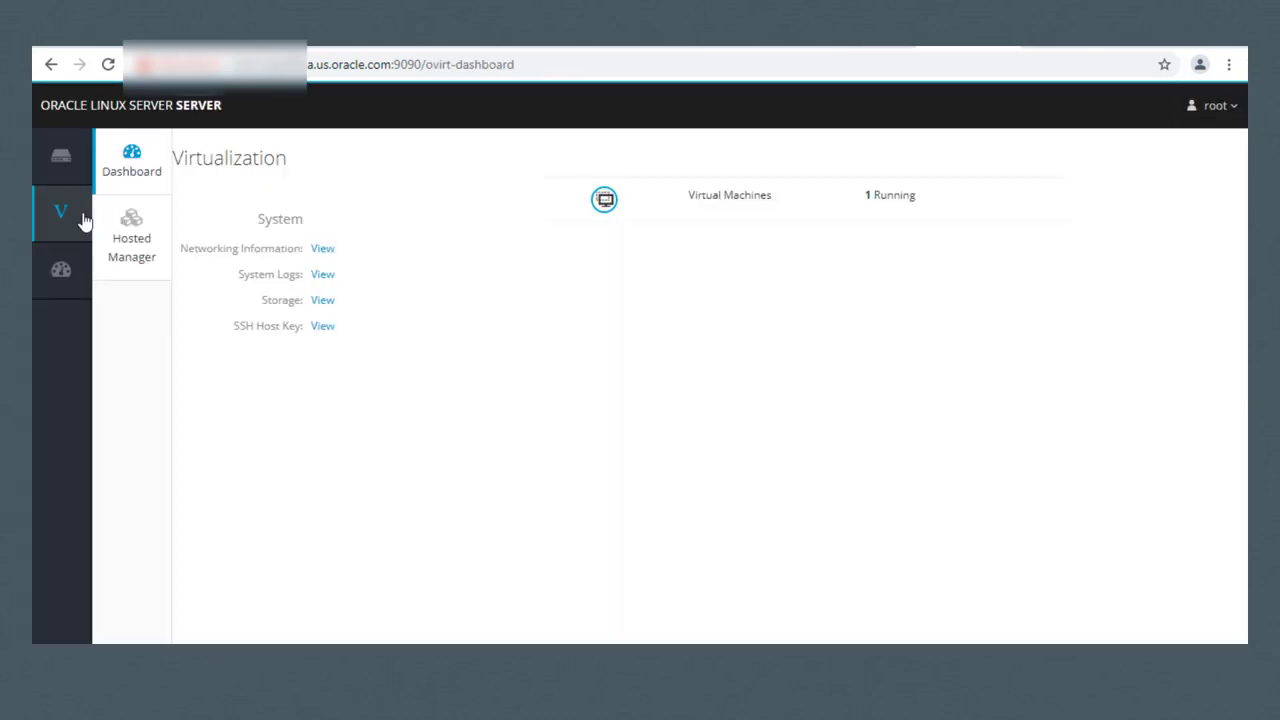
mouse_move(55, 220)
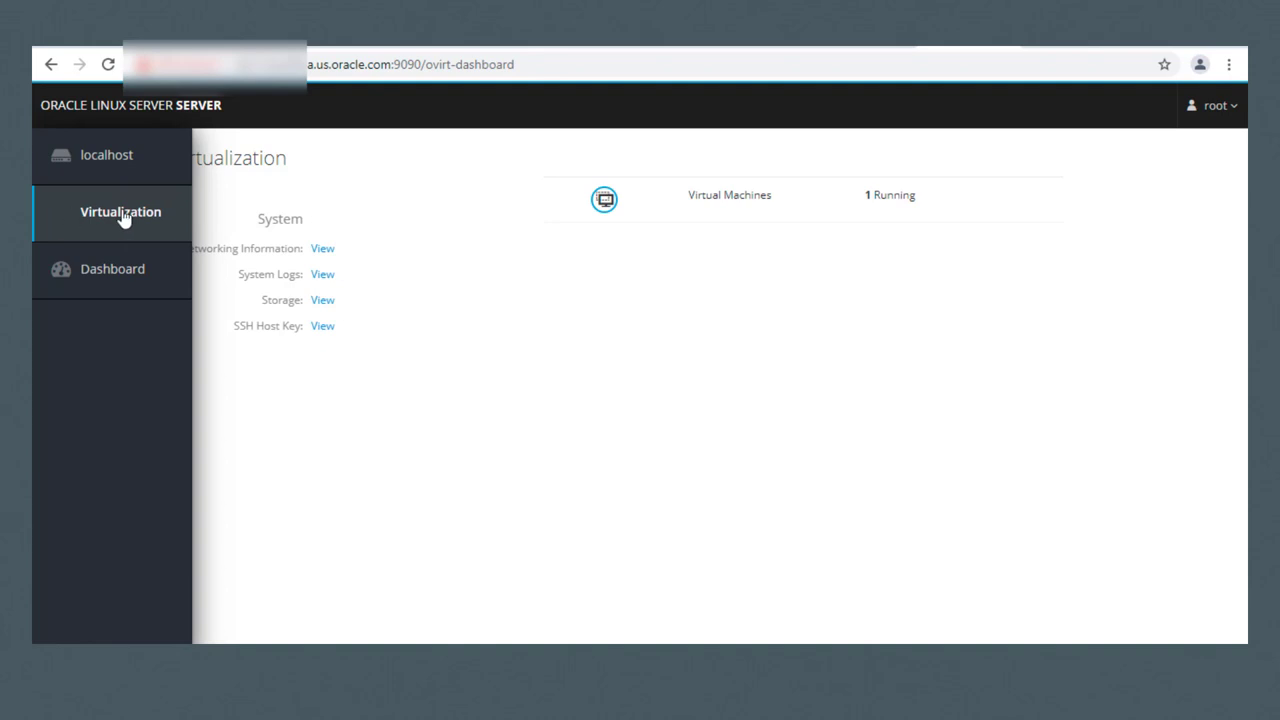
mouse_move(123, 214)
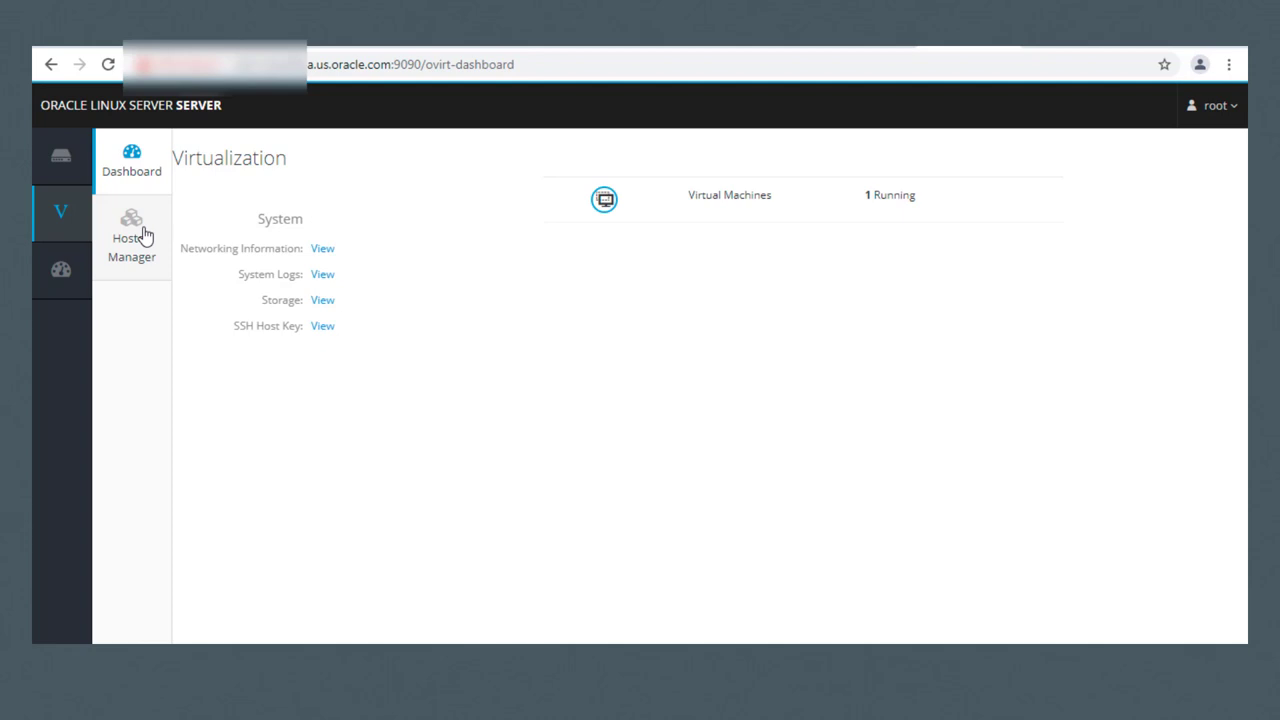
Step: On Hosted Manager setup, start the Hyperconverged setup and clean the existing Gluster deployment
left_click(145, 235)
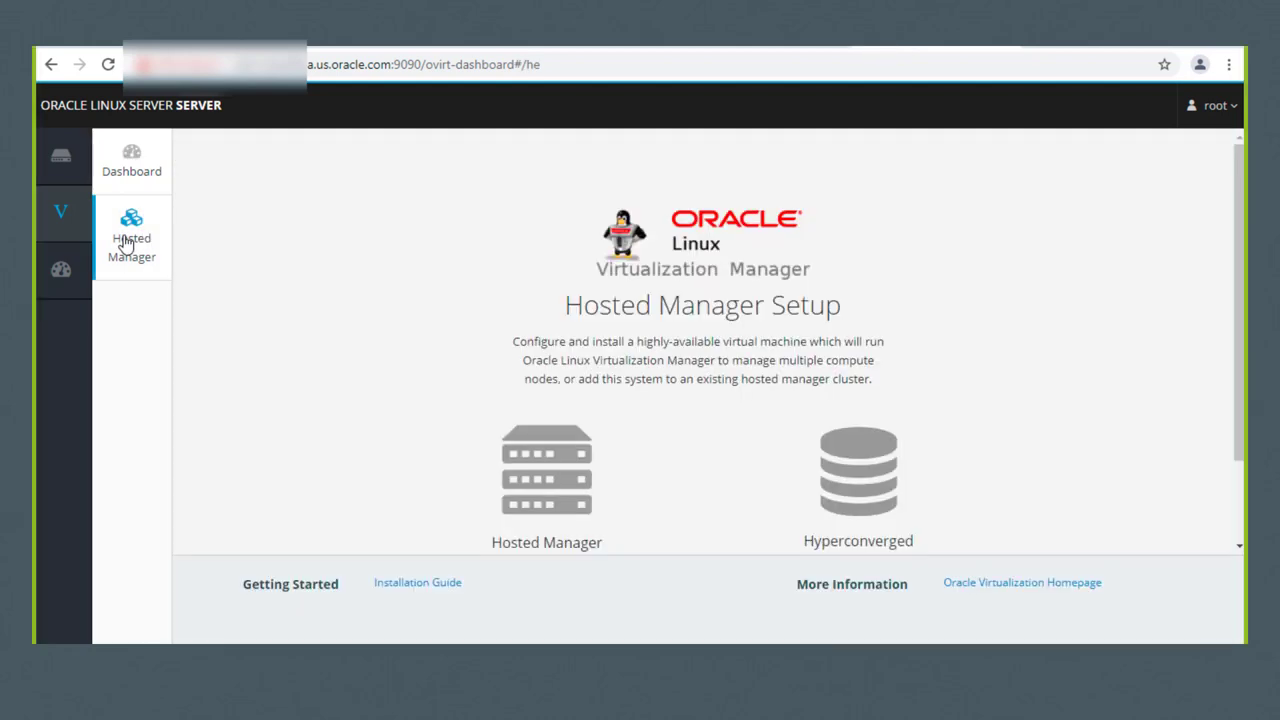
scroll(533, 275, "down", 1)
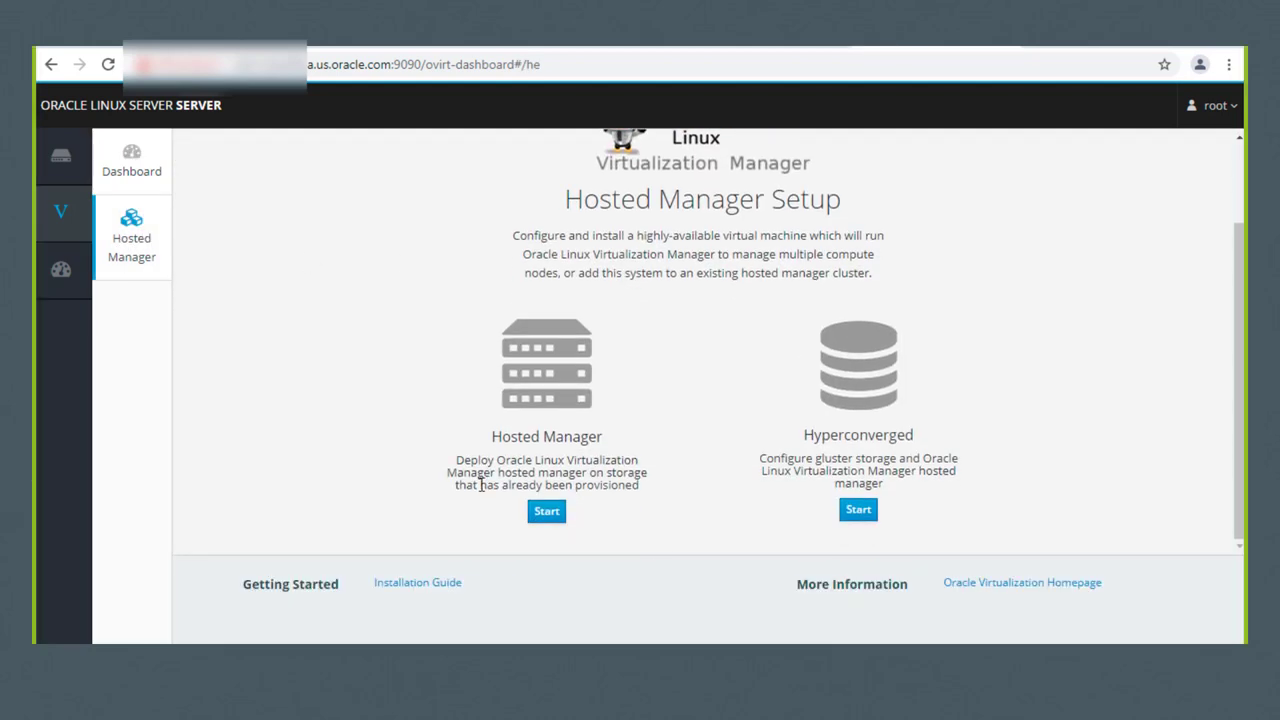
left_click(857, 511)
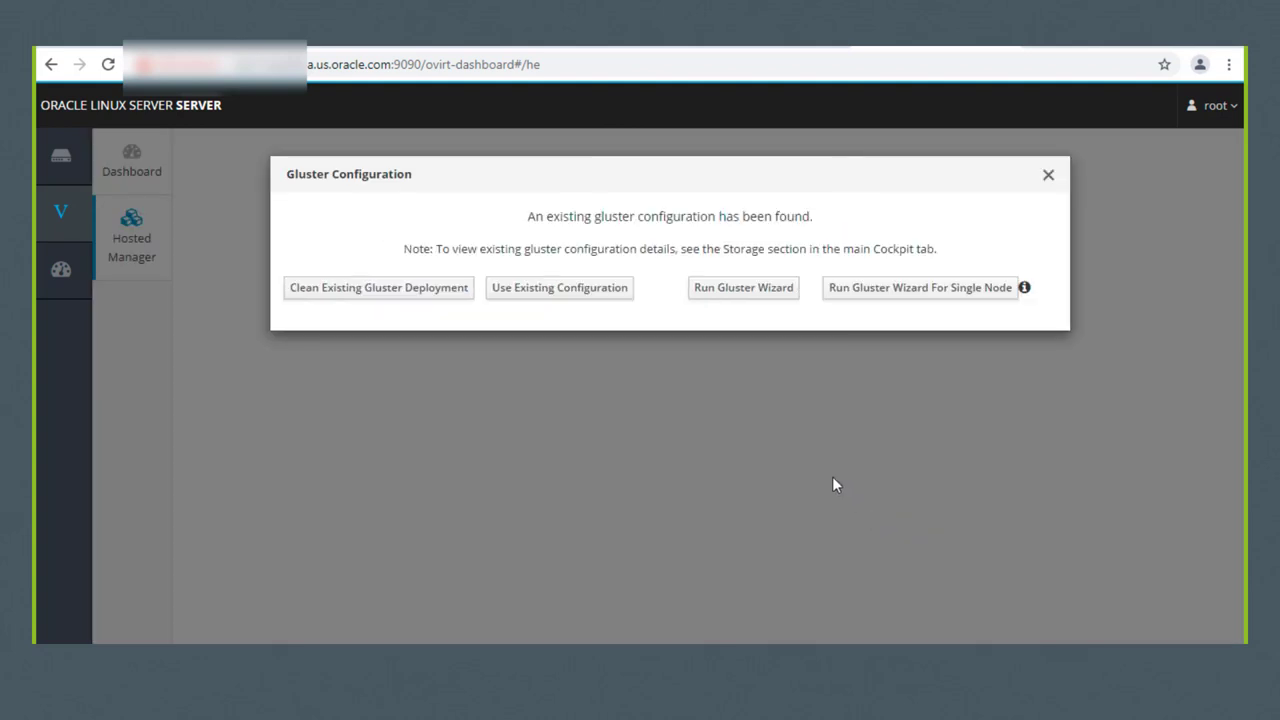
left_click(400, 297)
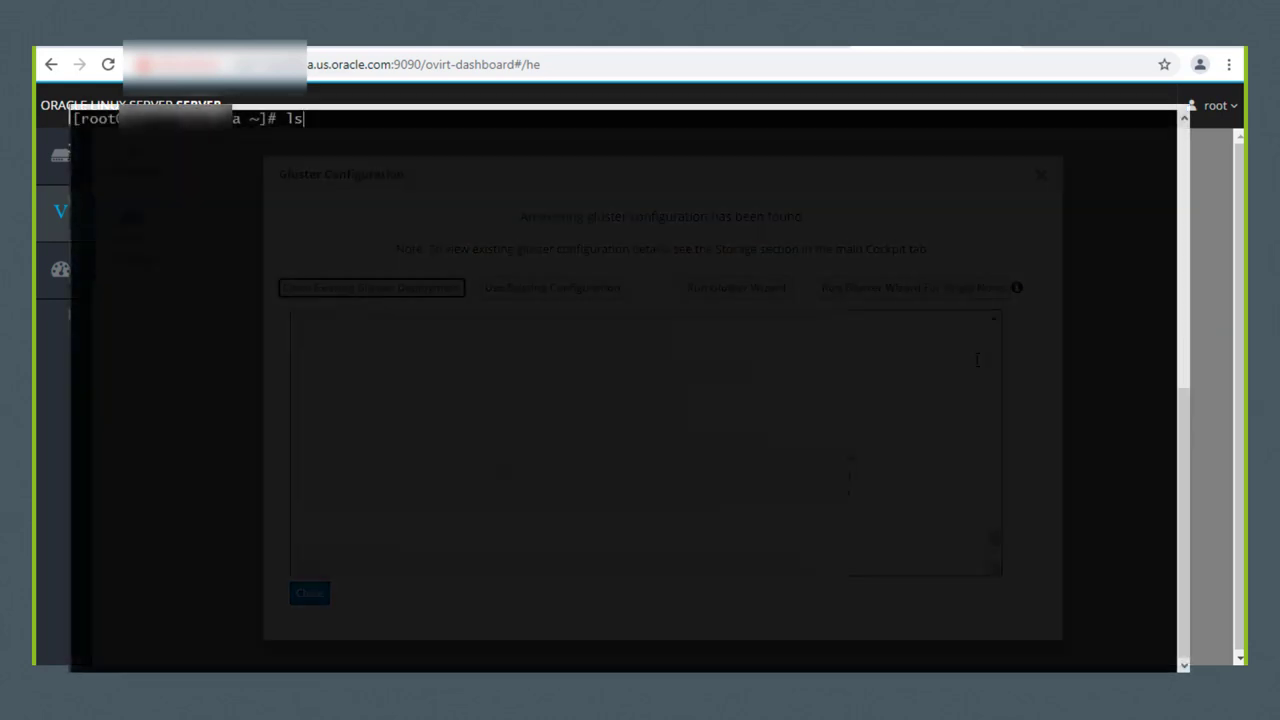
Step: Run lsblk to confirm the free 557.9G sdb disk, then launch the Gluster wizard
type("blk")
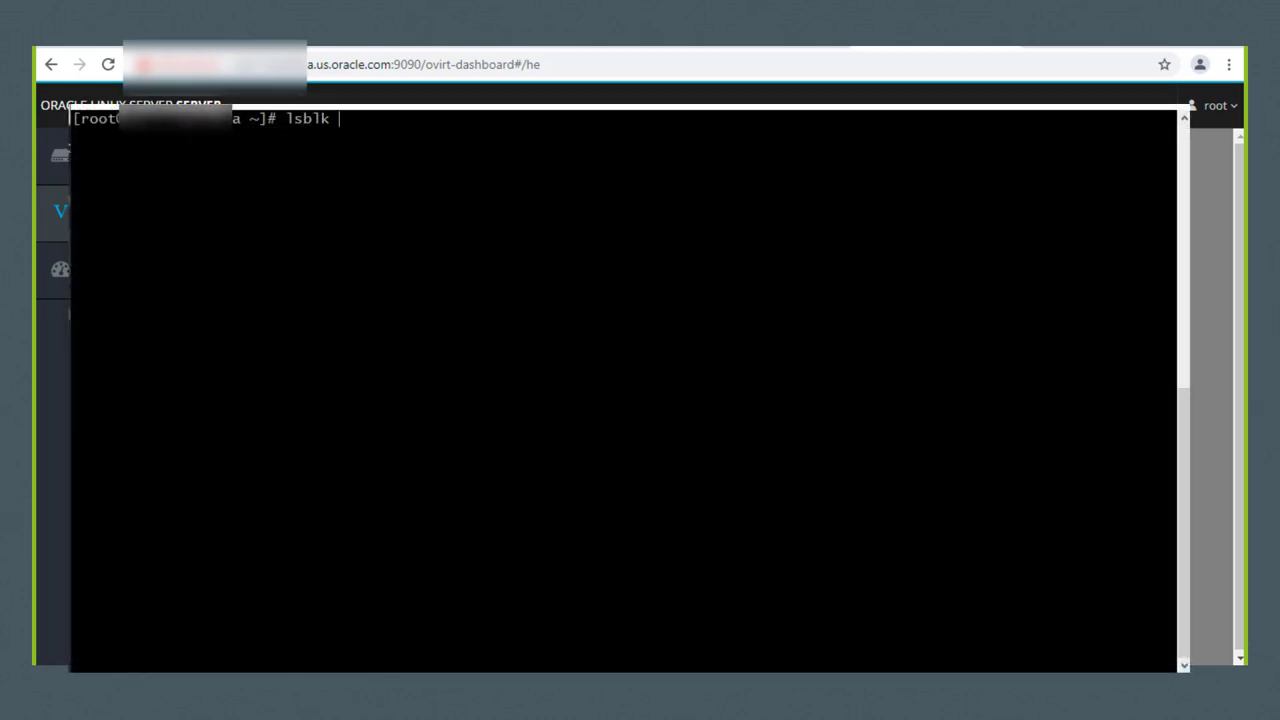
key("Return")
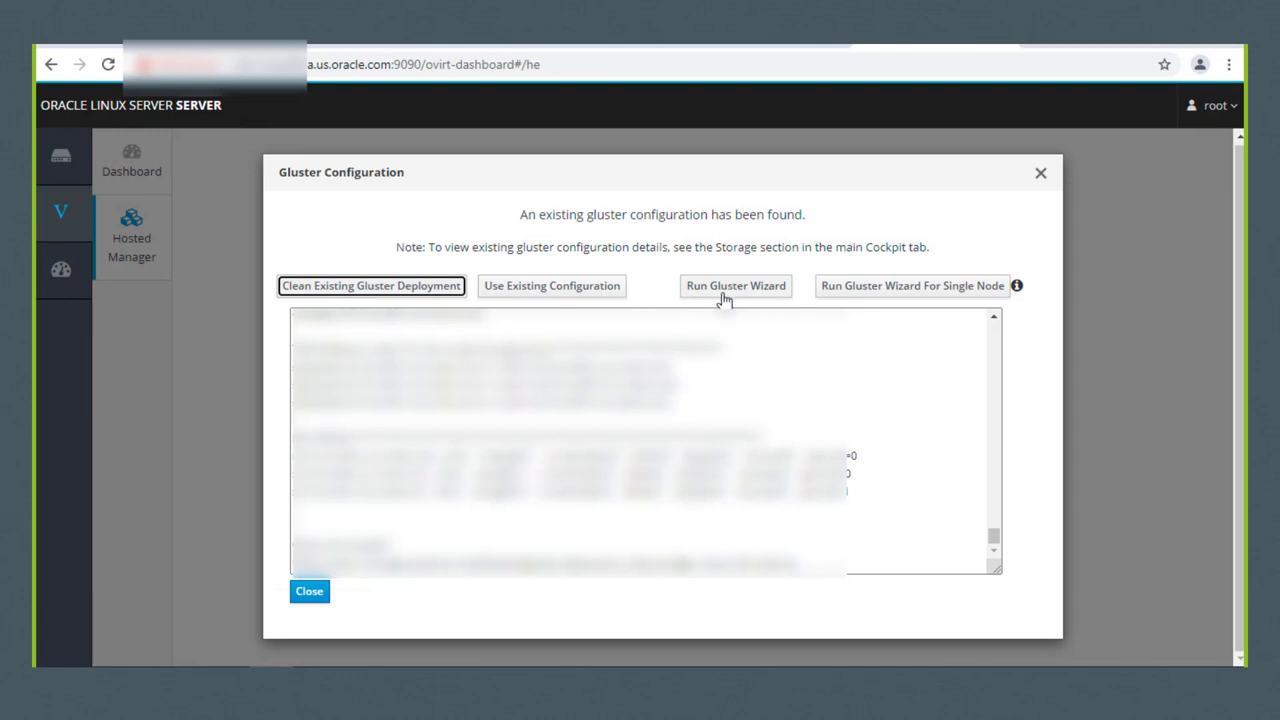
left_click(719, 292)
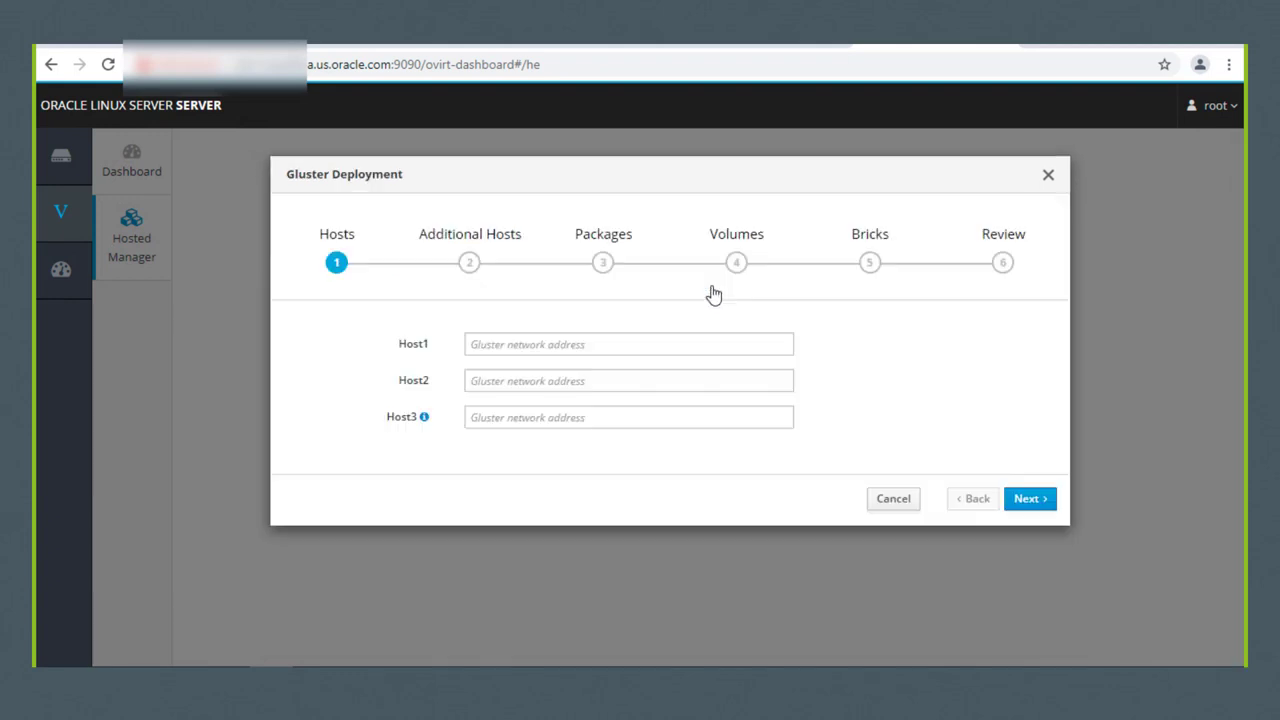
Step: Enter the three Gluster host FQDNs and reuse the same hostnames for additional hosts
left_click(1030, 499)
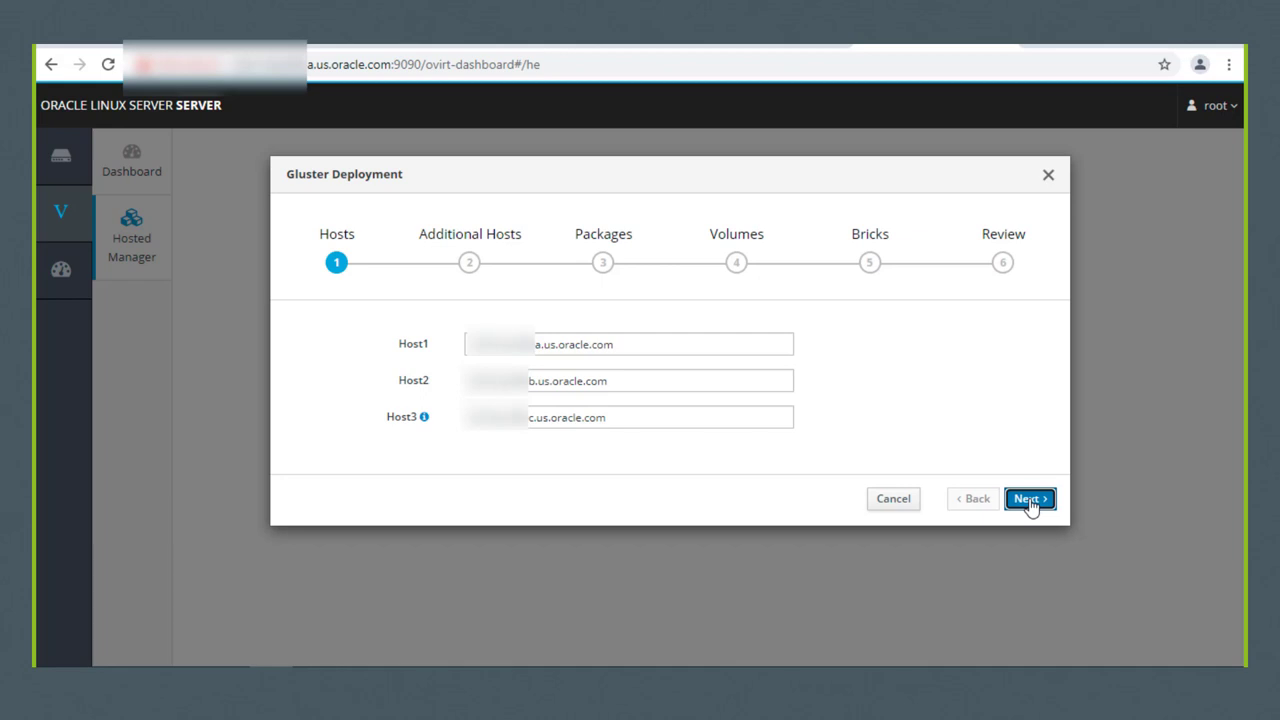
left_click(1030, 503)
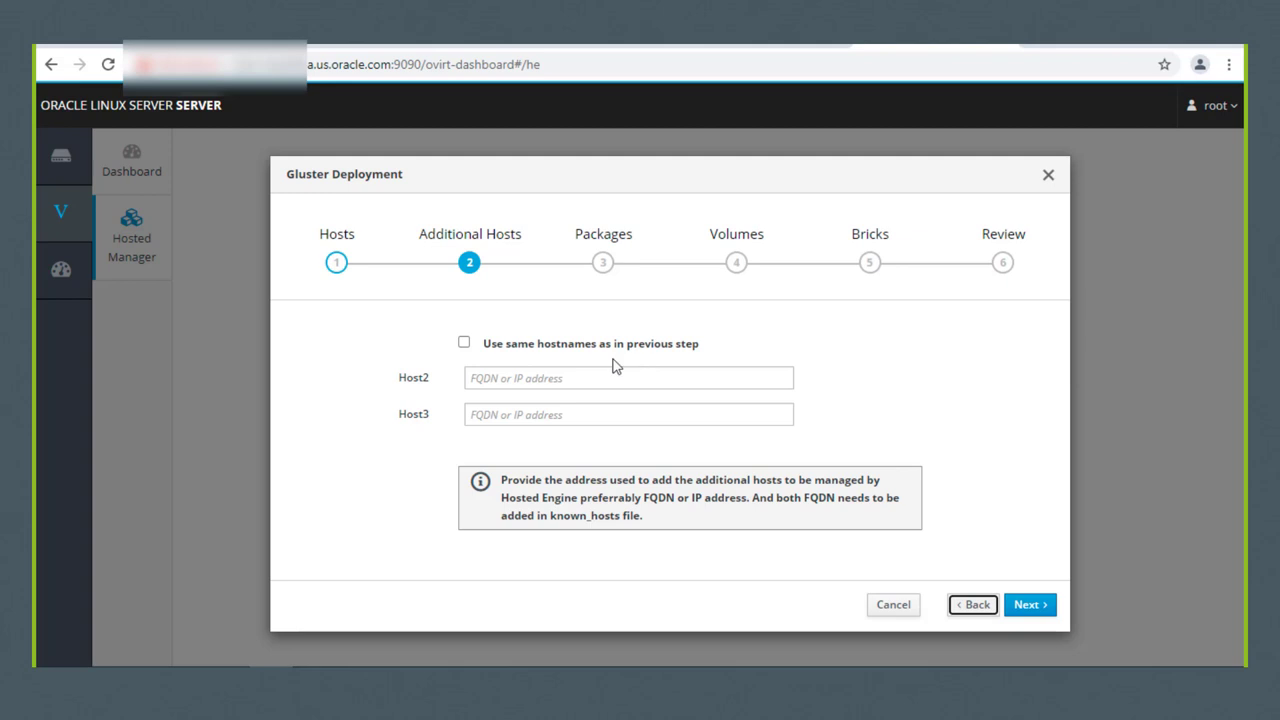
left_click(464, 343)
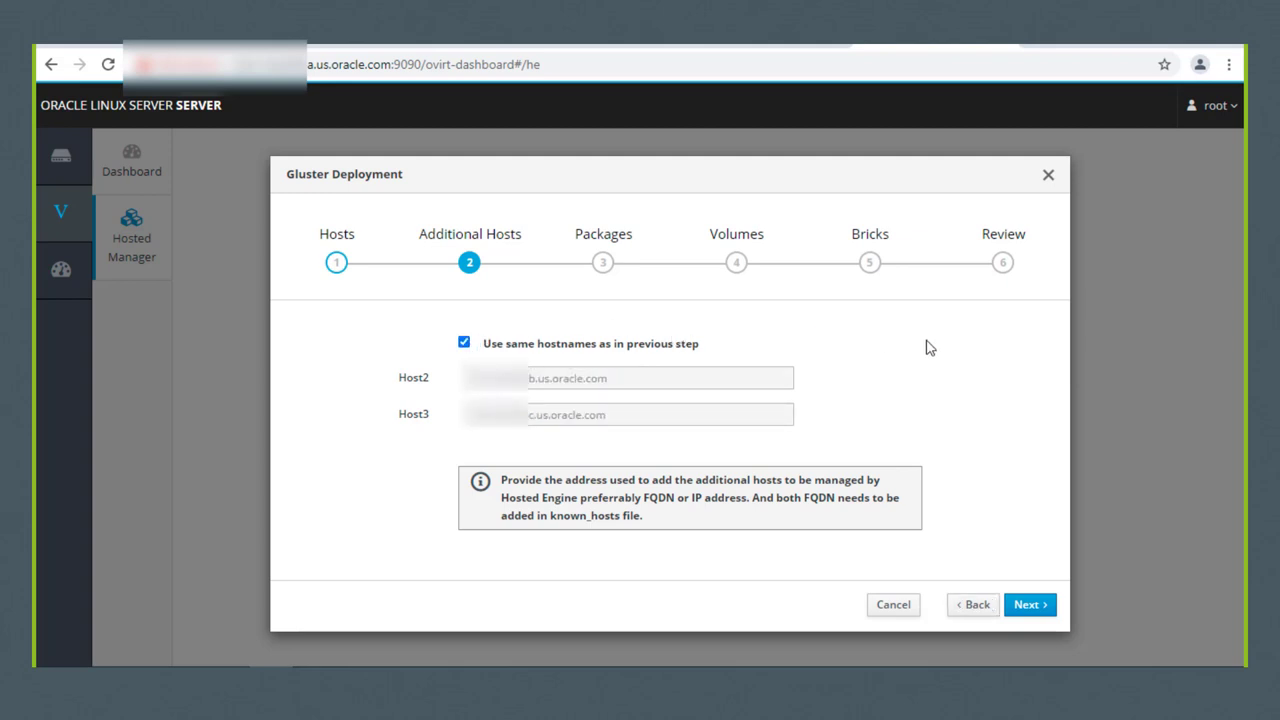
left_click(1020, 607)
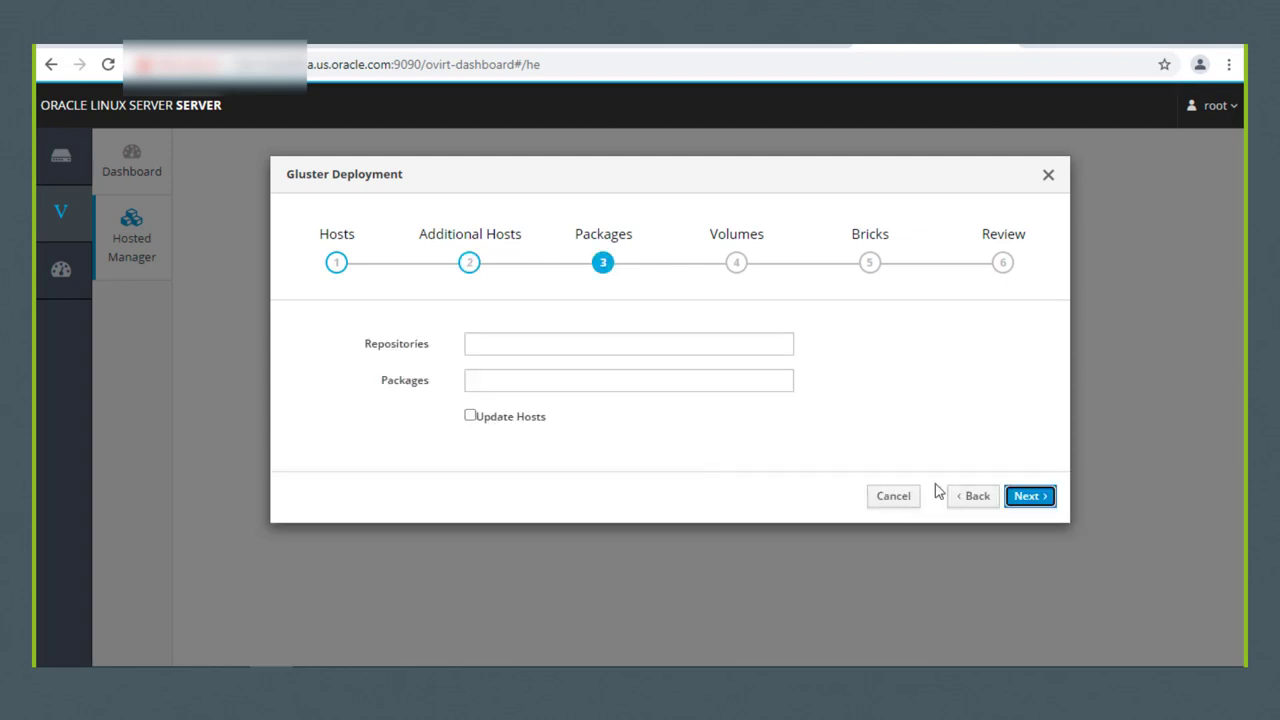
Step: Leave Repositories and Packages blank and continue to the engine, data and vmstore volumes
left_click(682, 380)
left_click(1023, 500)
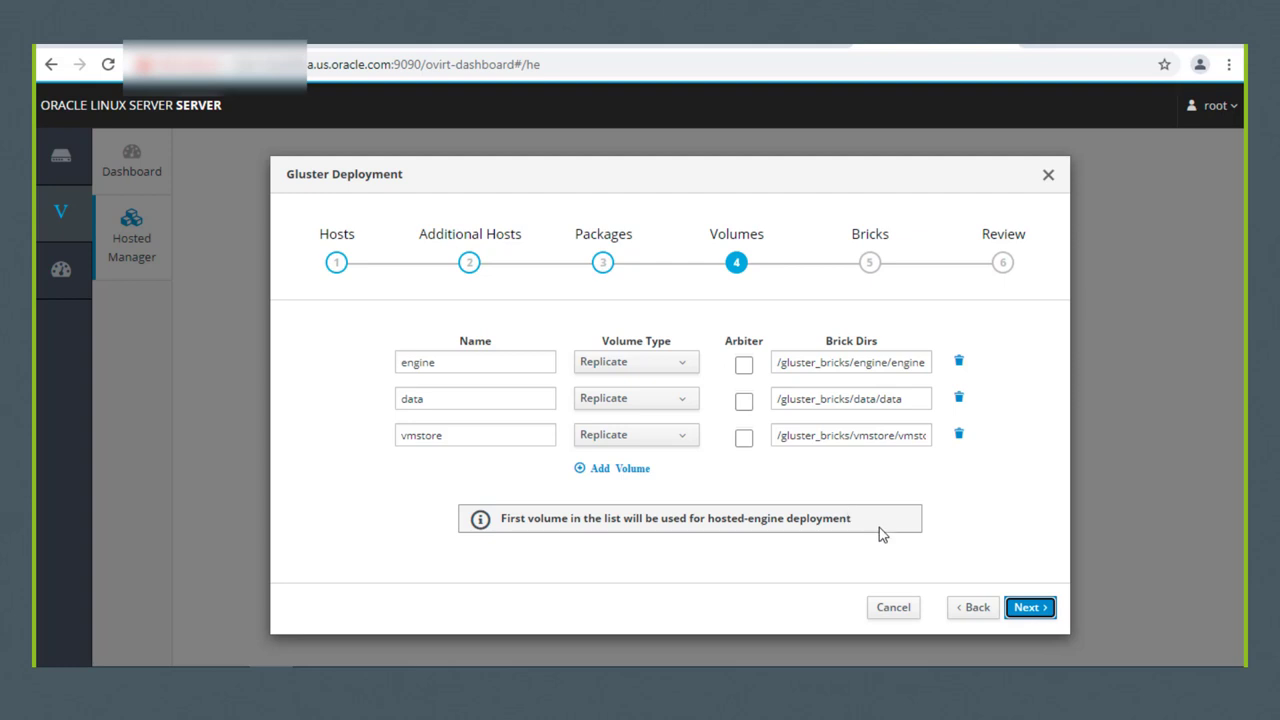
Step: Change the data and vmstore brick LV sizes from 500 to 200 GB, then review the inventory
left_click(1021, 614)
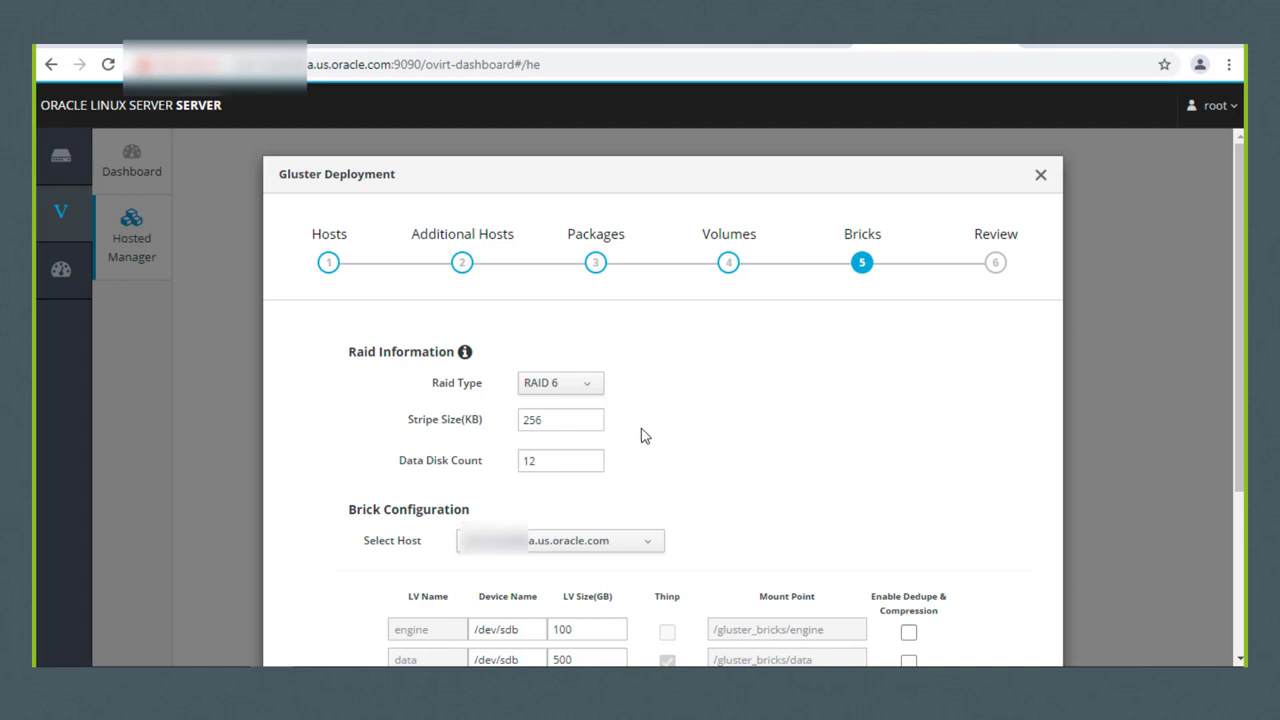
scroll(644, 436, "down", 3)
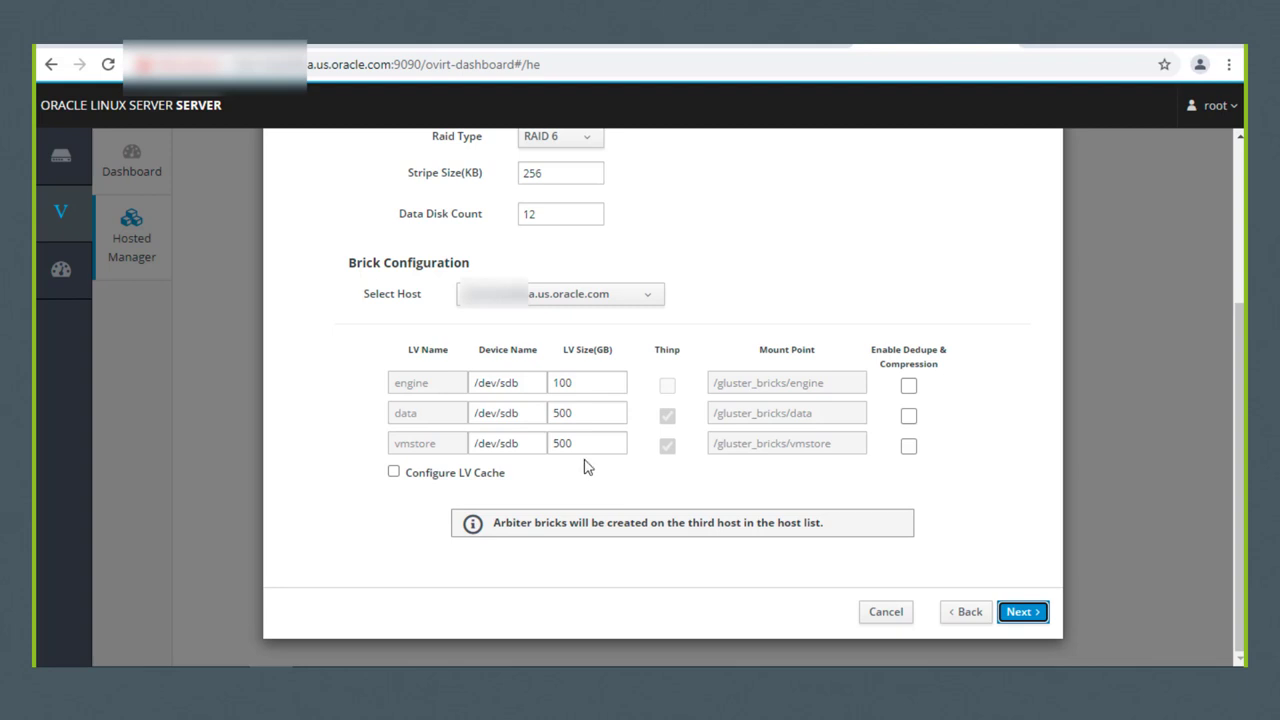
left_click_drag(603, 413, 541, 413)
type("200")
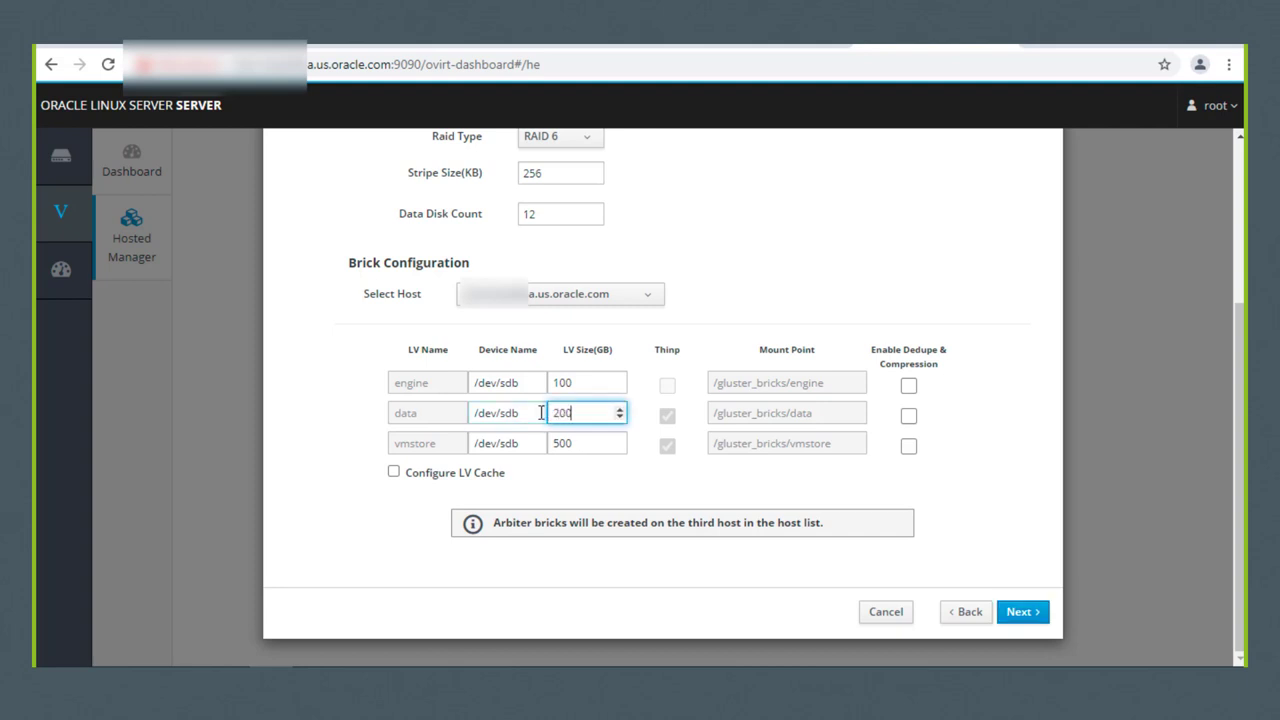
left_click_drag(581, 443, 532, 446)
type("200")
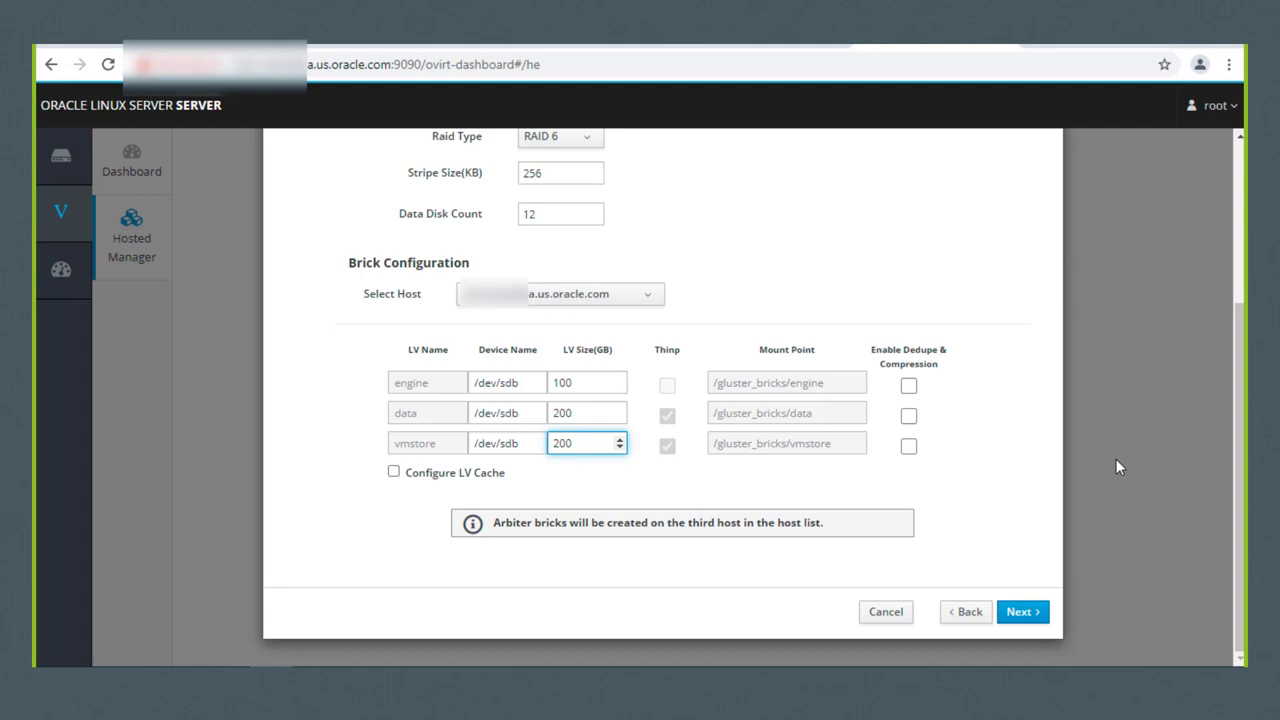
left_click(1018, 612)
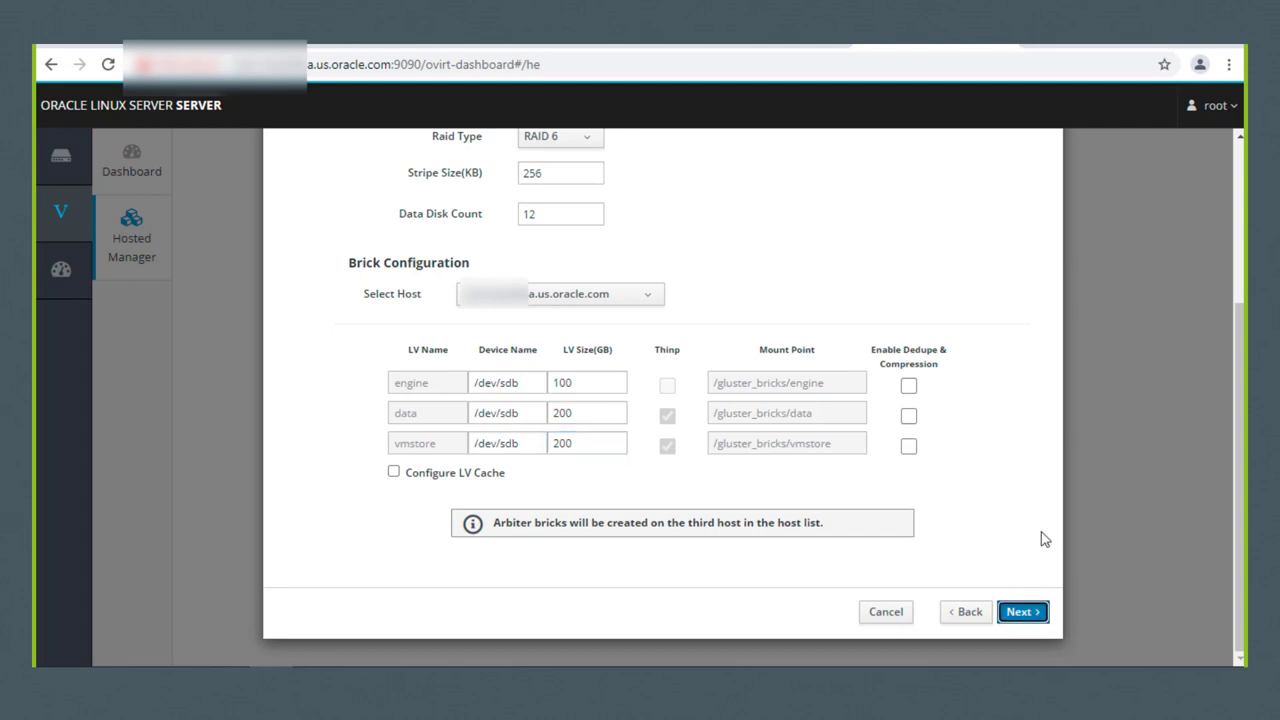
scroll(1116, 403, "up", 1)
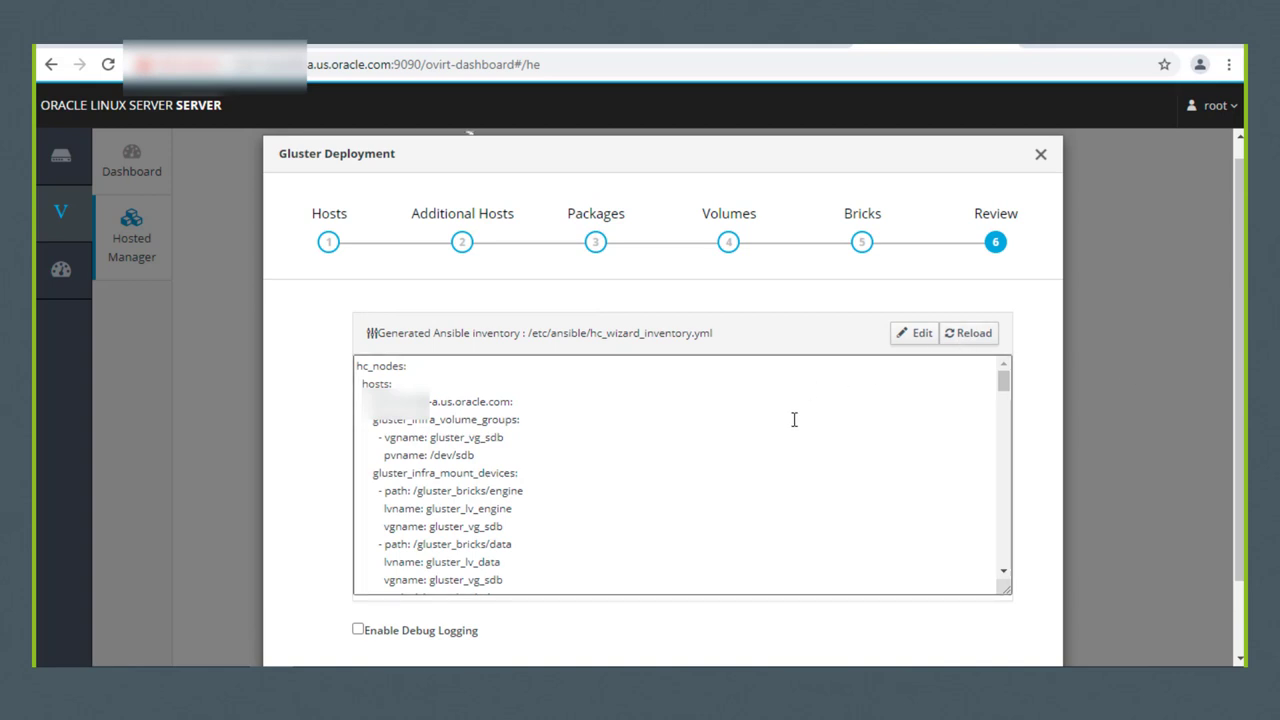
Step: Enable debug logging on the Review step and deploy Gluster
scroll(783, 417, "down", 2)
left_click(358, 629)
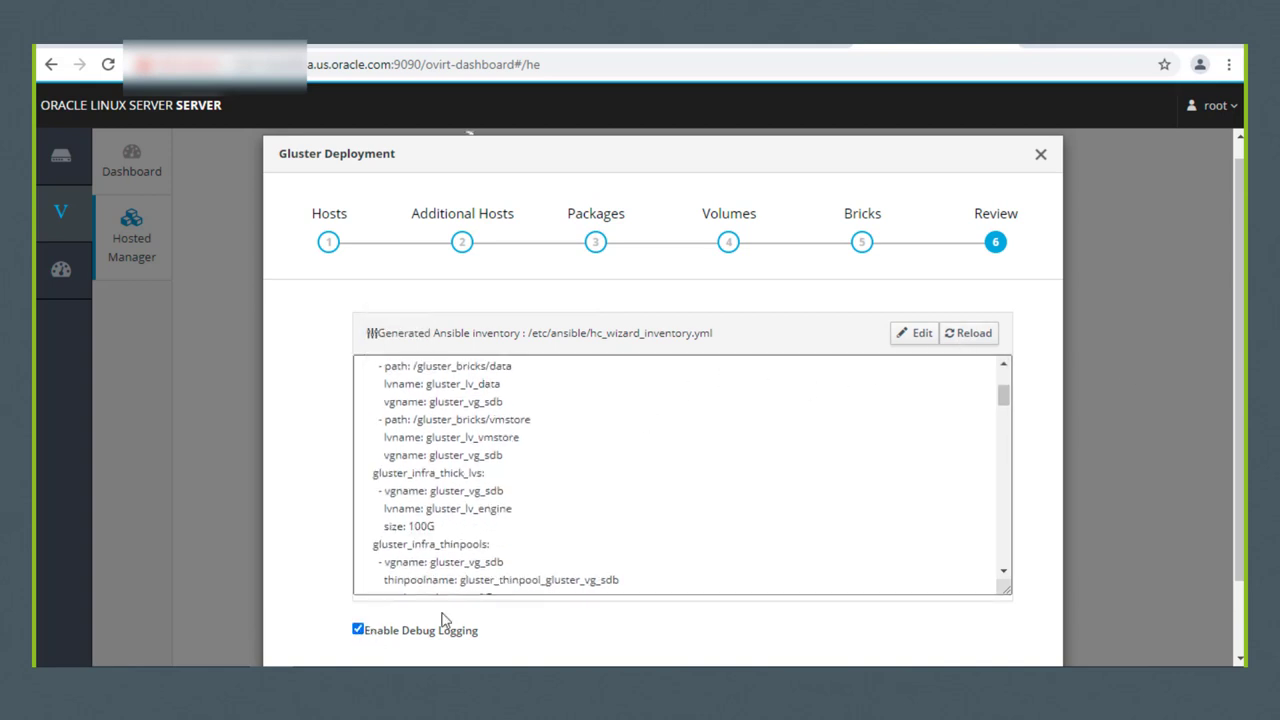
scroll(1076, 457, "down", 1)
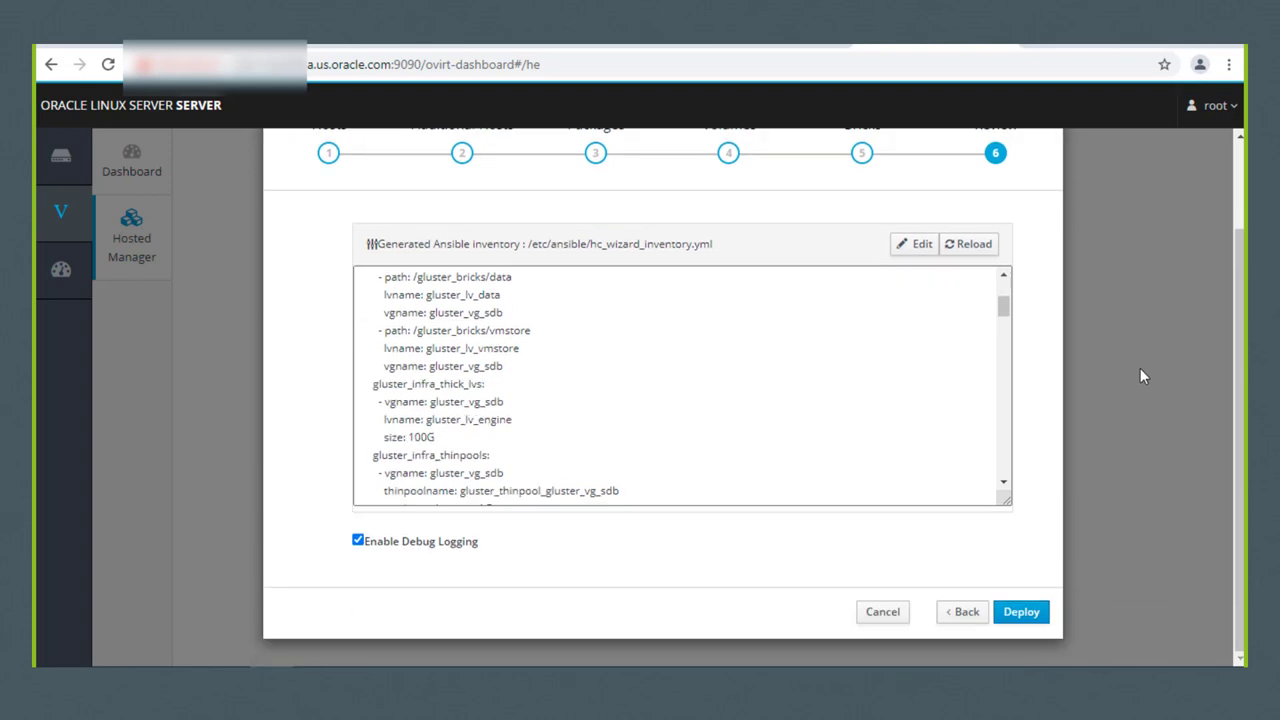
left_click(1021, 614)
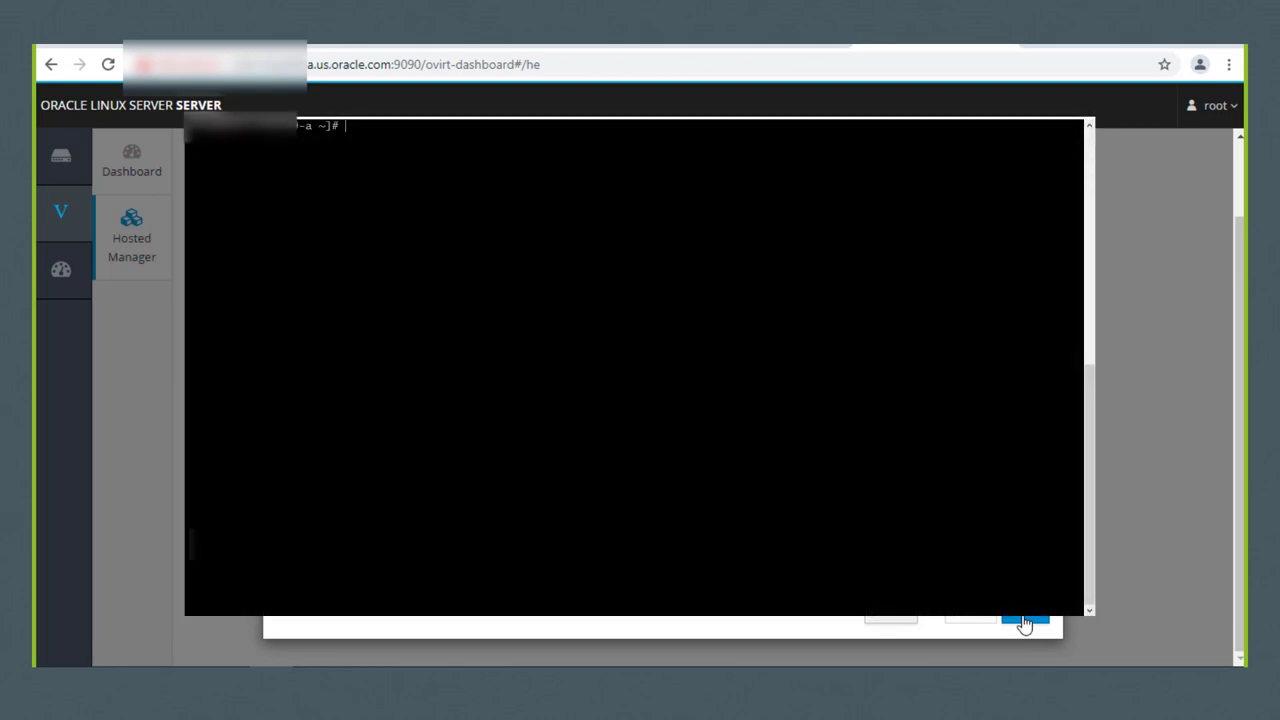
Step: Run lsblk on all three hosts to verify the engine, data and vmstore bricks on sdb
type("lsblk")
key("Return")
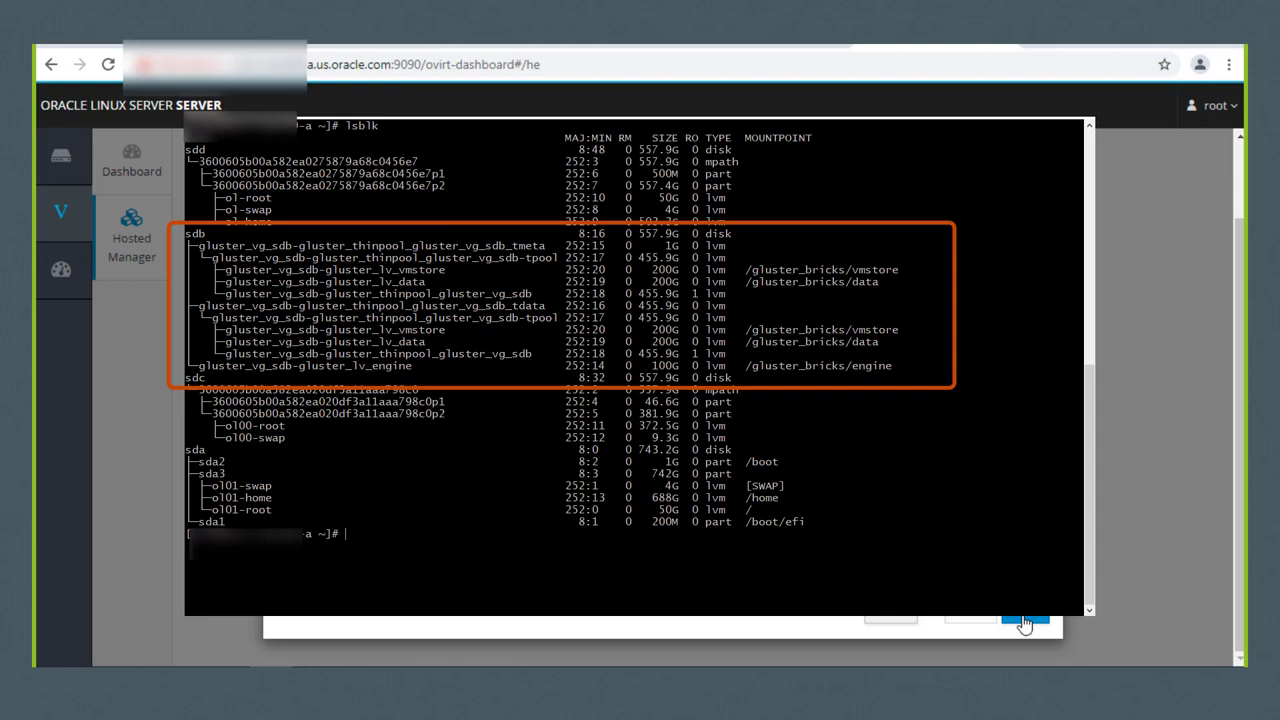
type("lsblk")
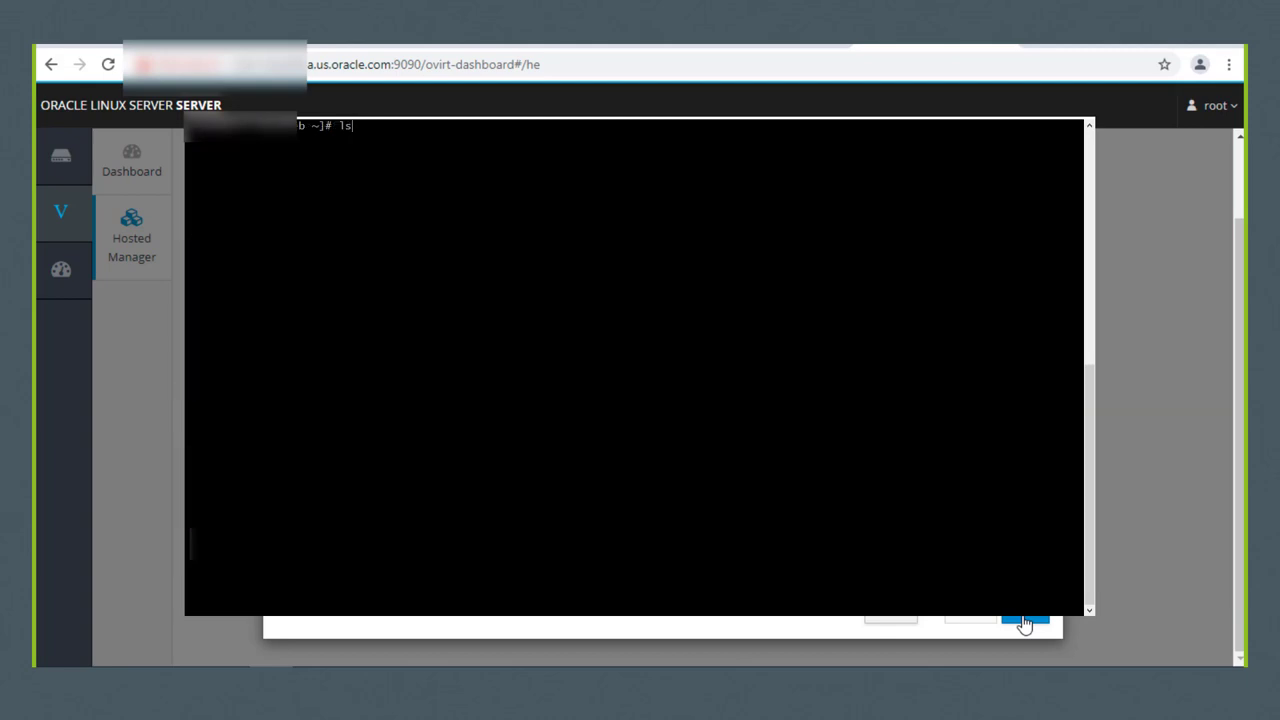
key("Return")
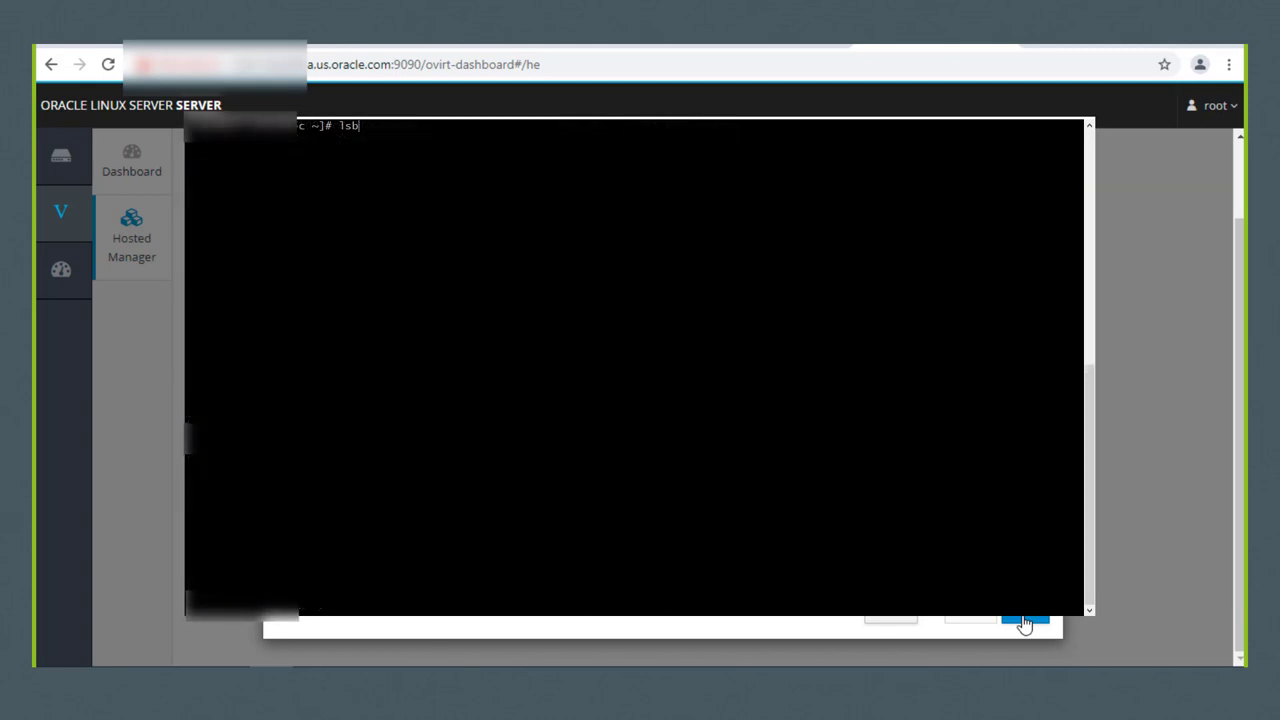
key("Return")
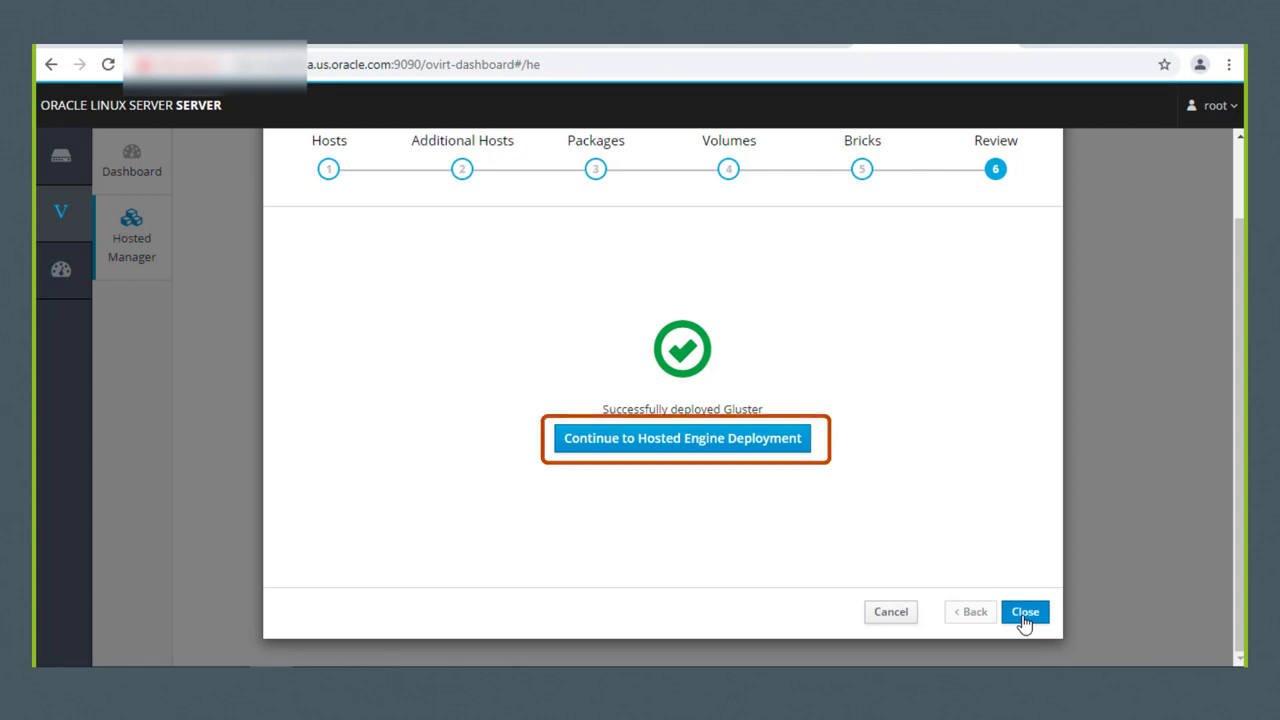
Step: Continue from the Gluster success page to the Hosted Engine deployment
left_click(683, 438)
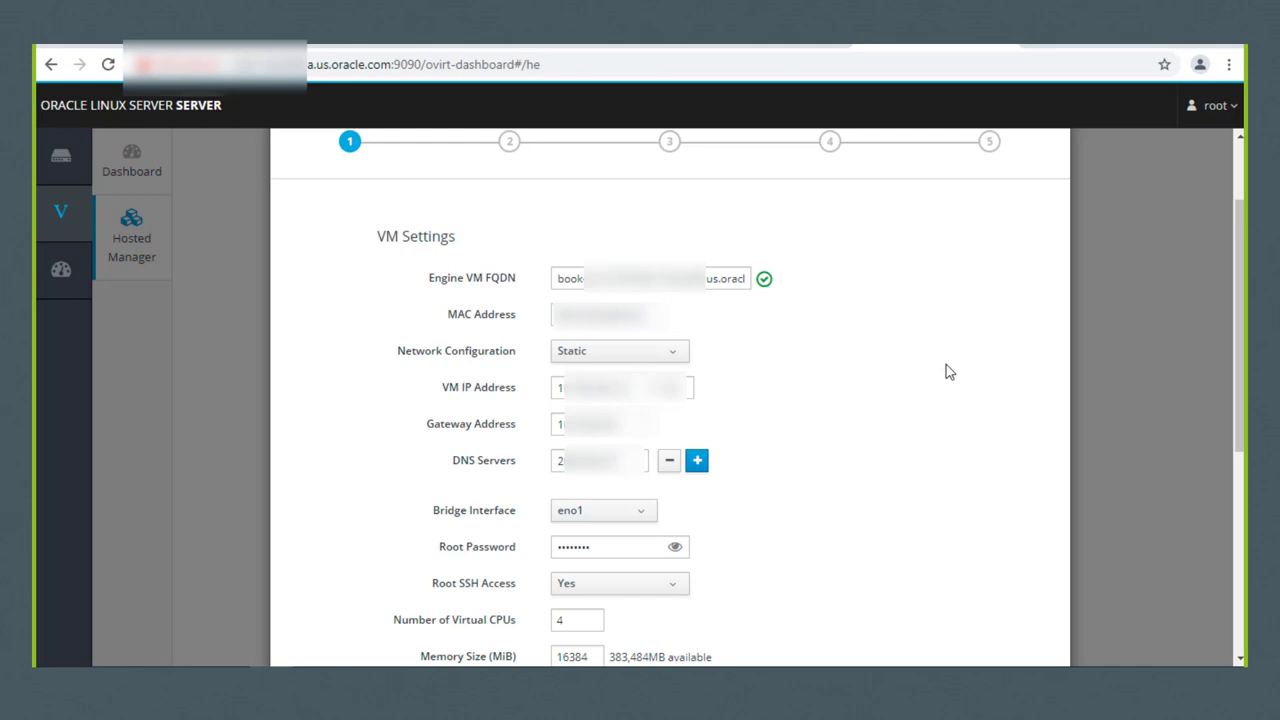
Step: Set the Network Test to Ping in the advanced VM settings
scroll(949, 372, "down", 2)
left_click(417, 554)
scroll(832, 470, "down", 3)
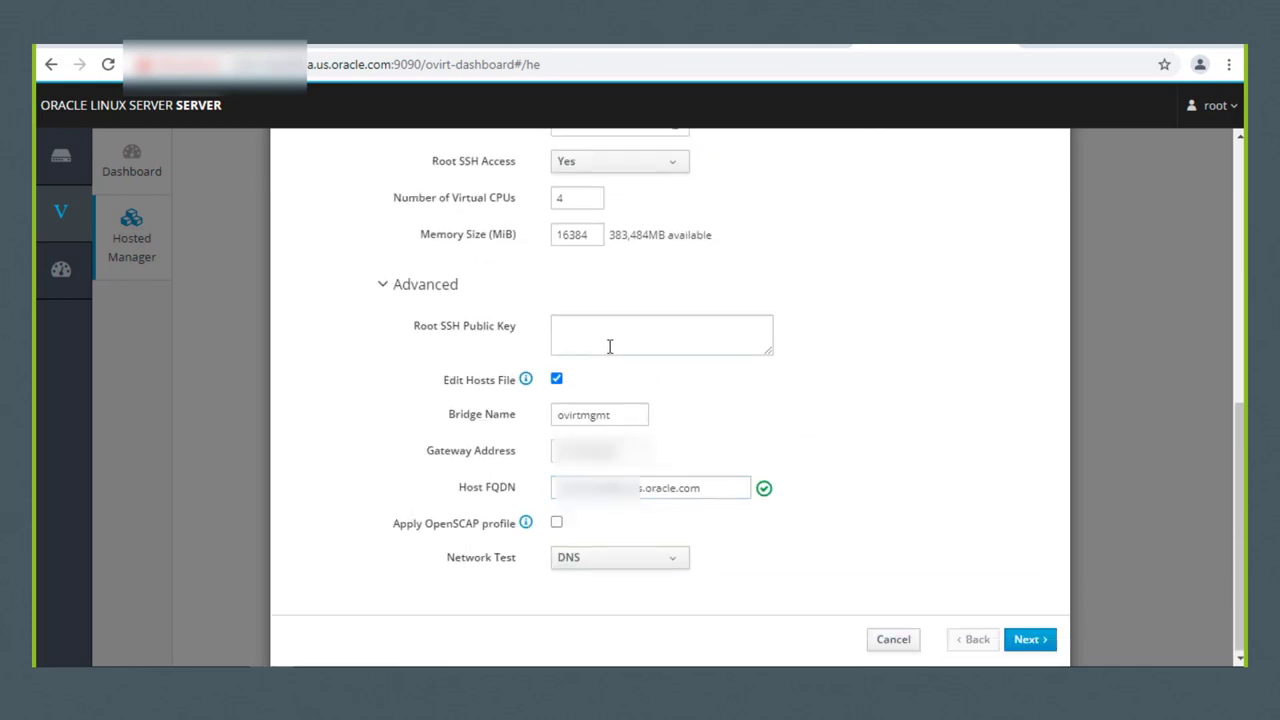
left_click(672, 564)
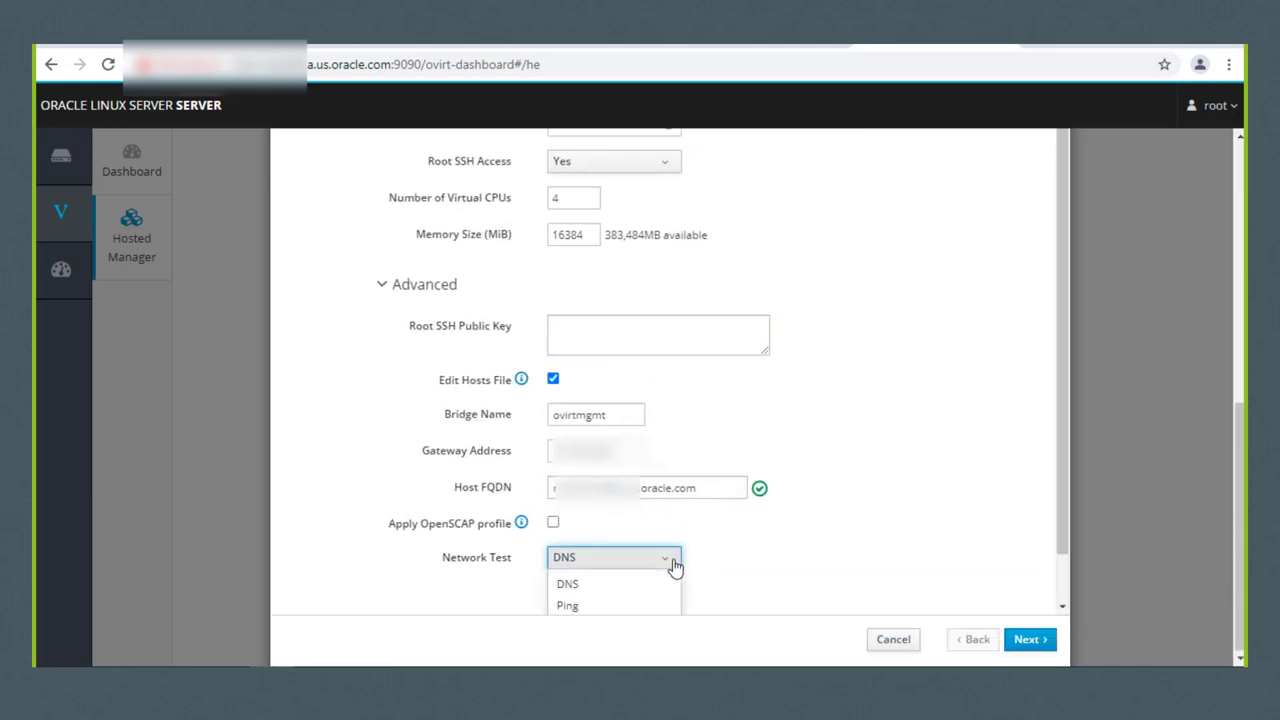
scroll(865, 423, "down", 1)
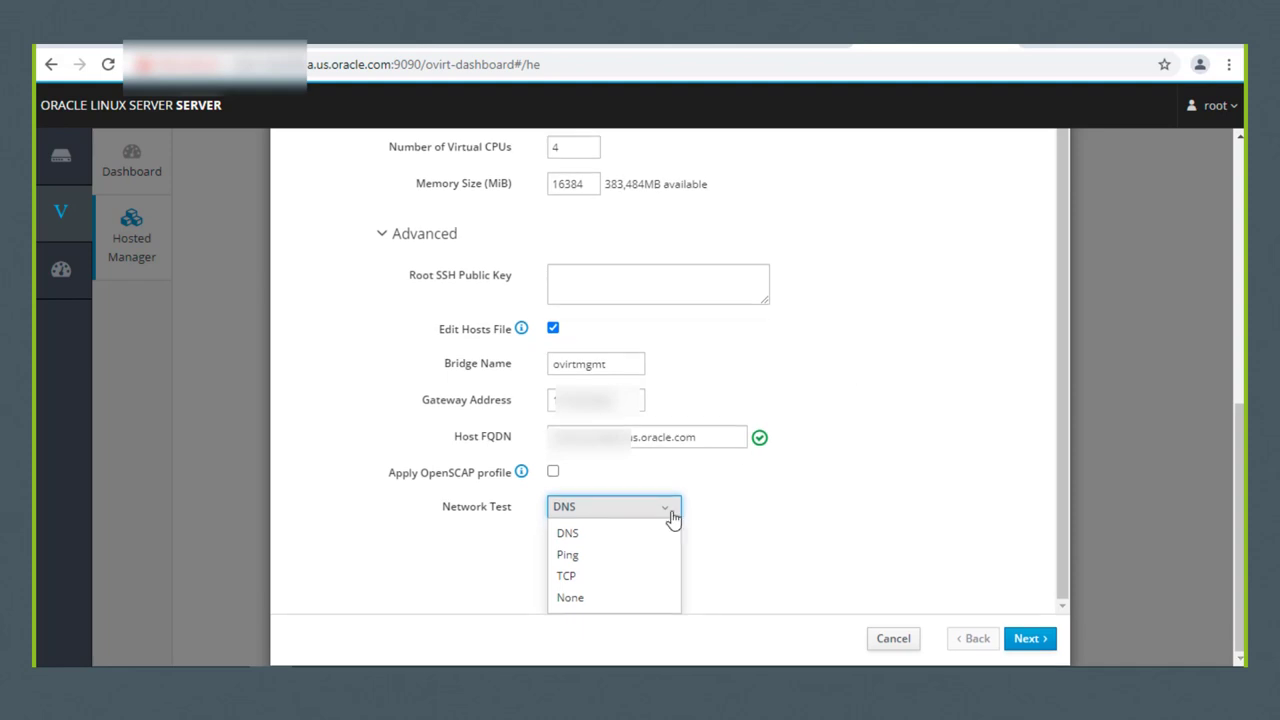
left_click(574, 555)
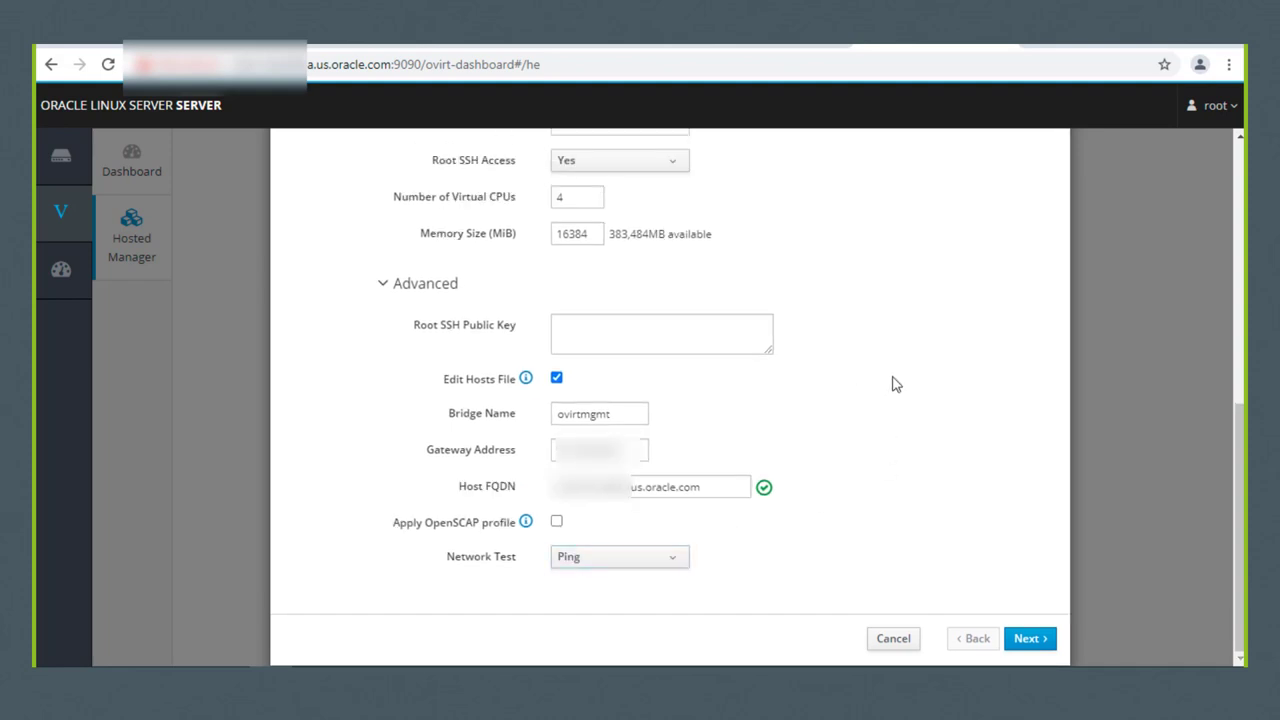
left_click(1028, 638)
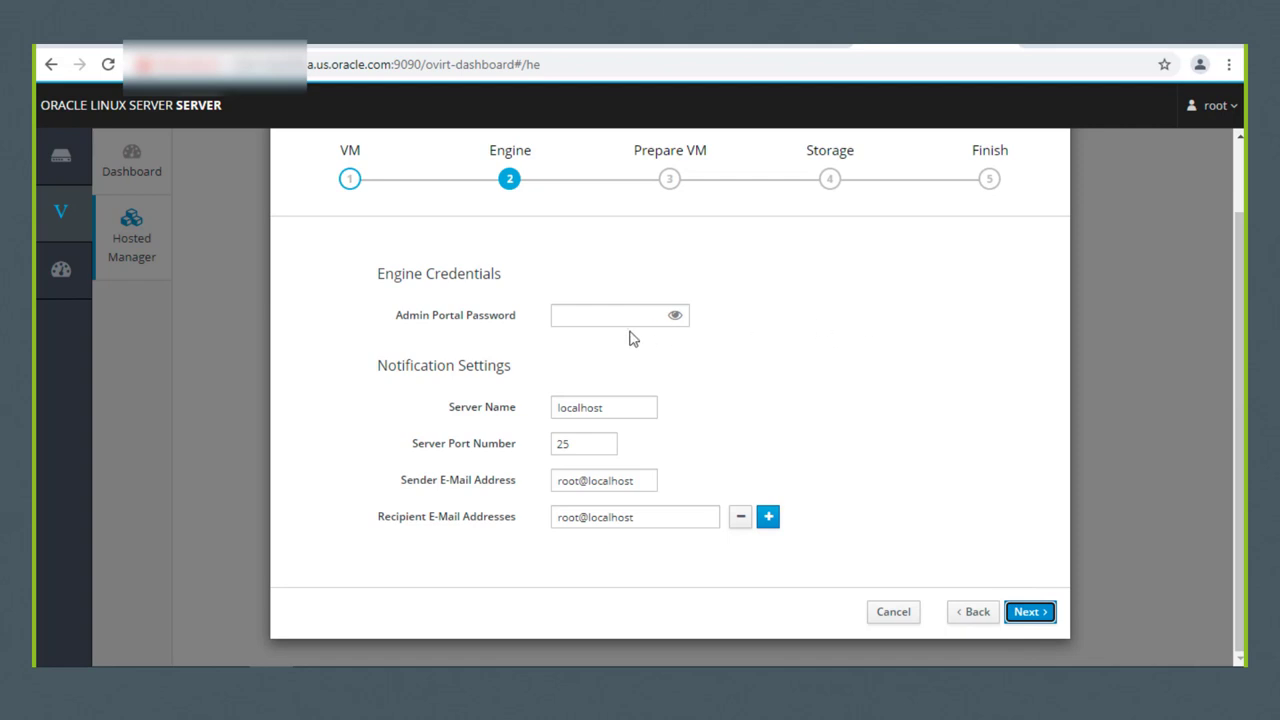
Step: Enter the admin portal password and proceed to the Prepare VM review
left_click(589, 312)
type("********")
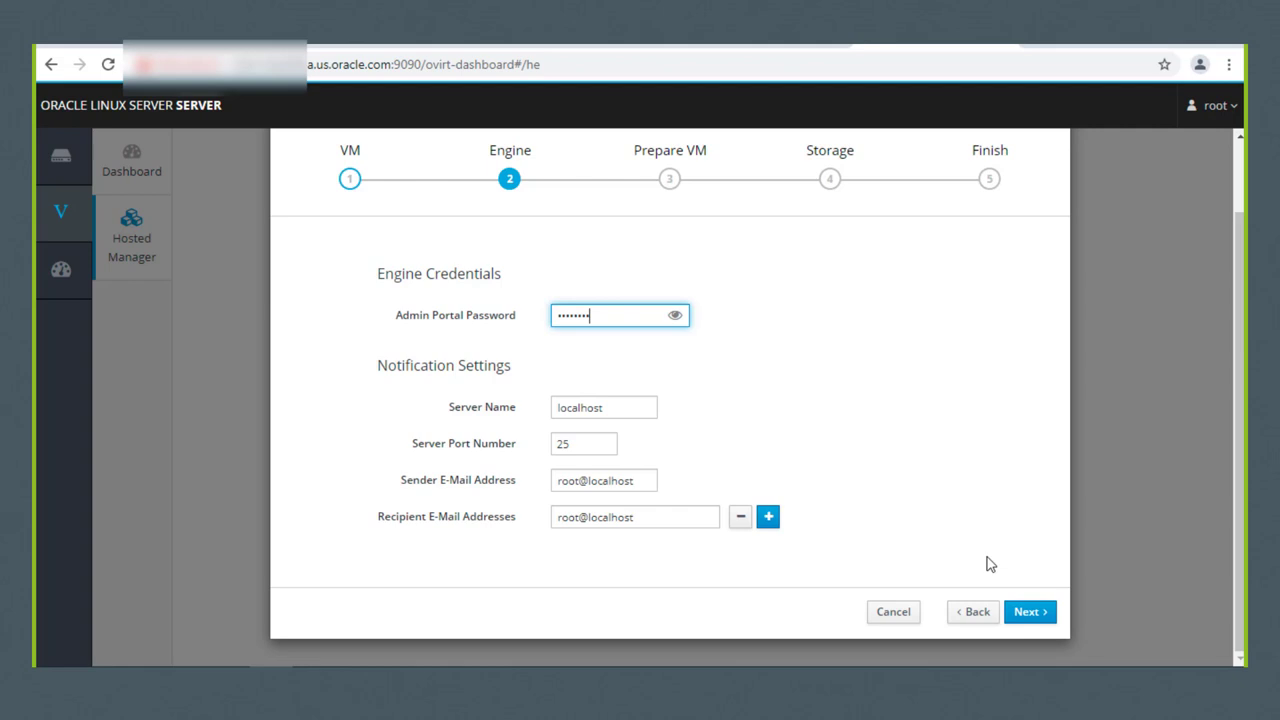
left_click(1024, 612)
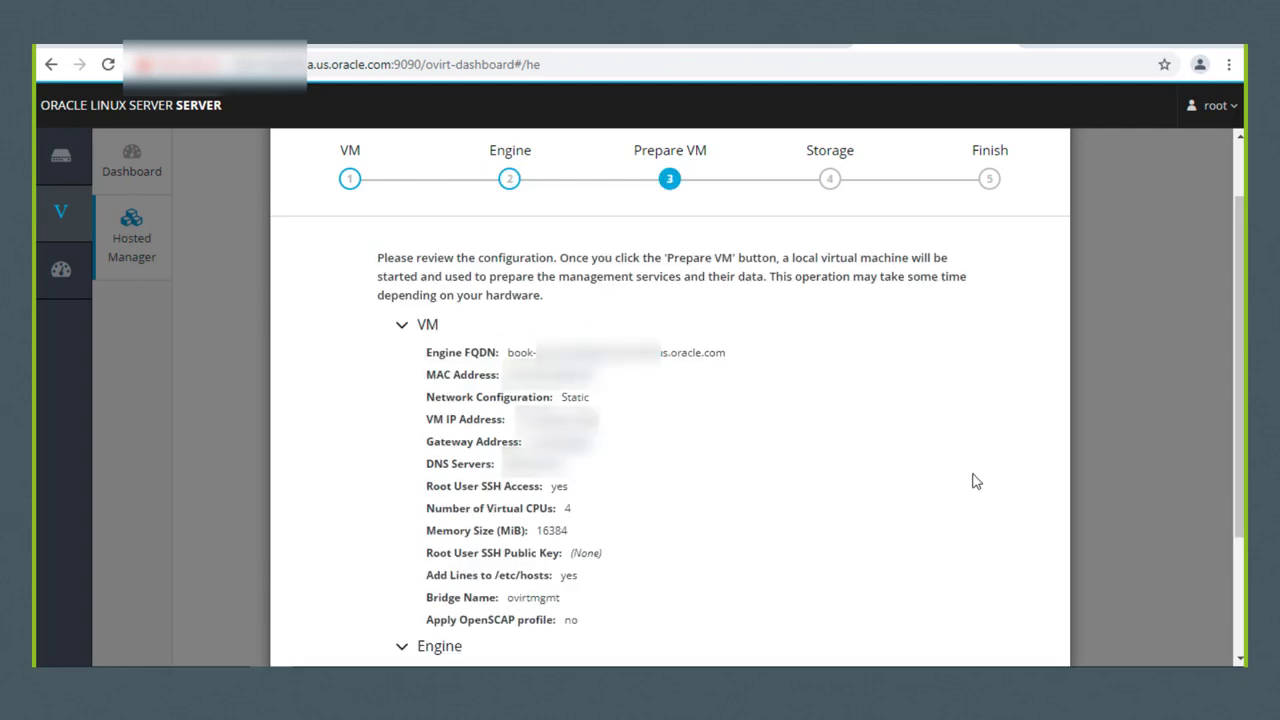
Step: Run Prepare VM from the bottom of the review page to build the local management VM
scroll(976, 481, "down", 3)
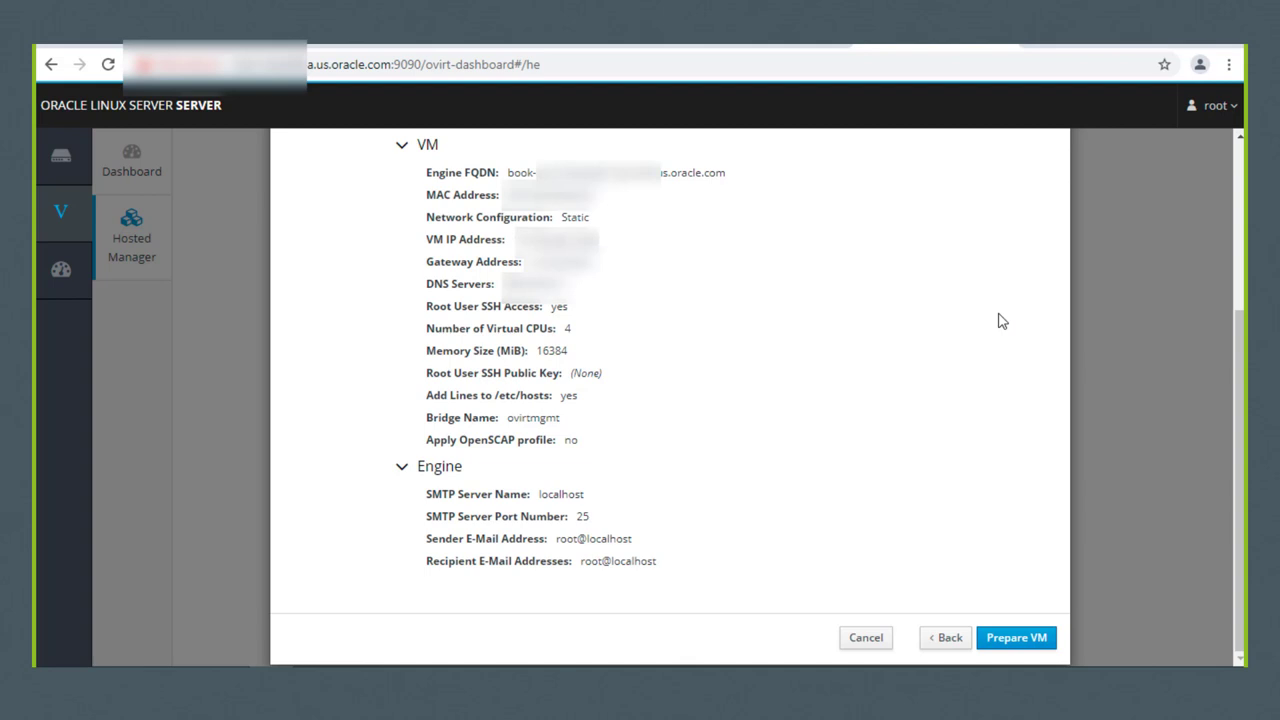
left_click(1013, 638)
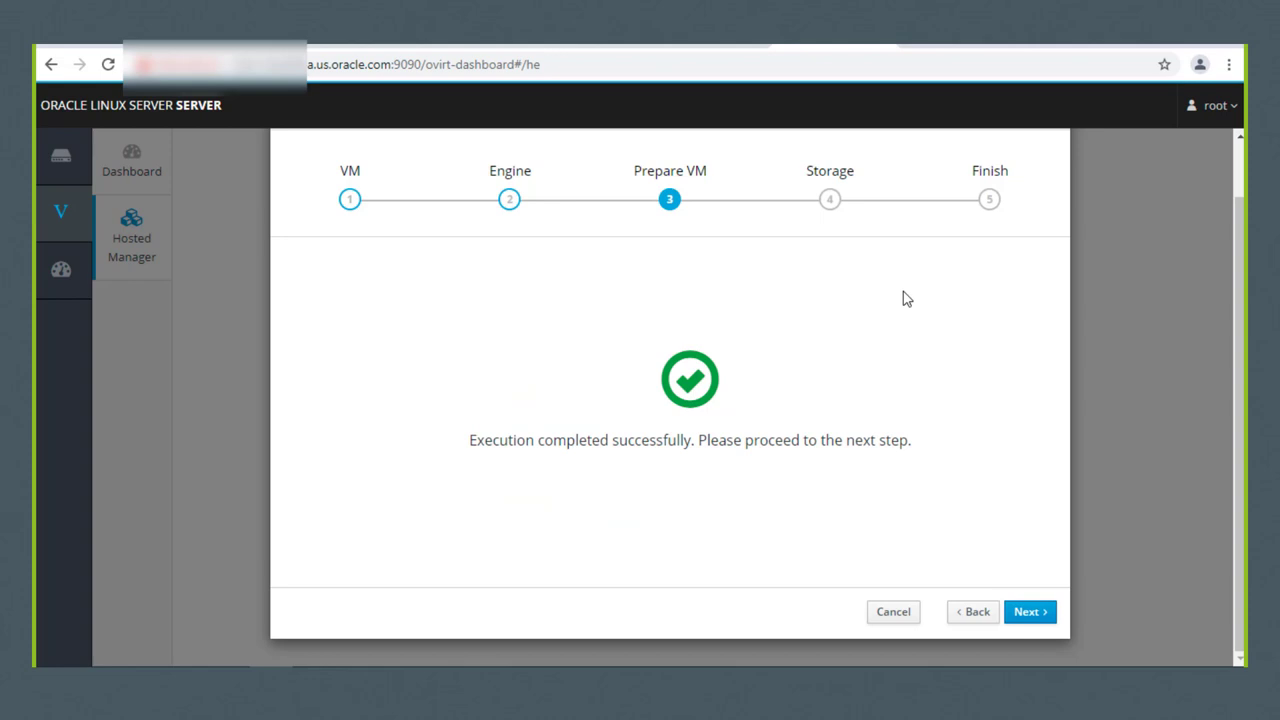
Step: On the Gluster engine storage step, change the disk size from 58 to 80 GiB
left_click(1029, 621)
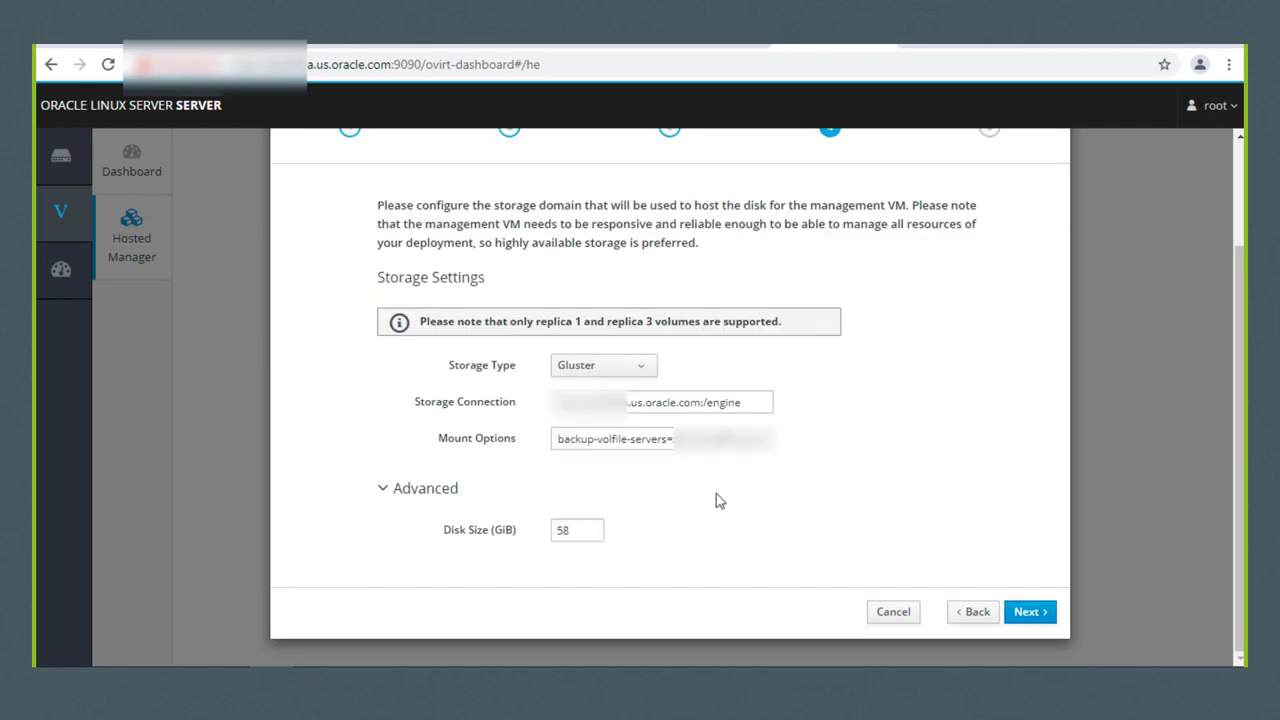
left_click_drag(580, 529, 551, 537)
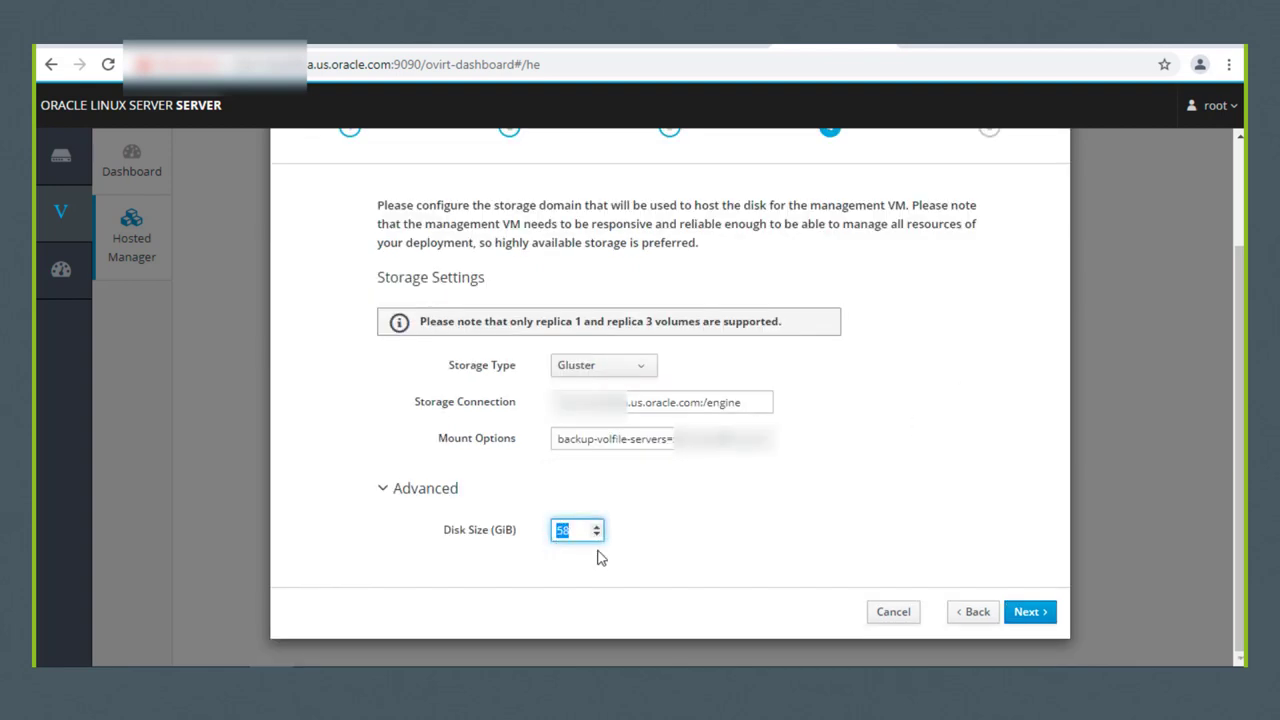
type("80")
left_click(1030, 613)
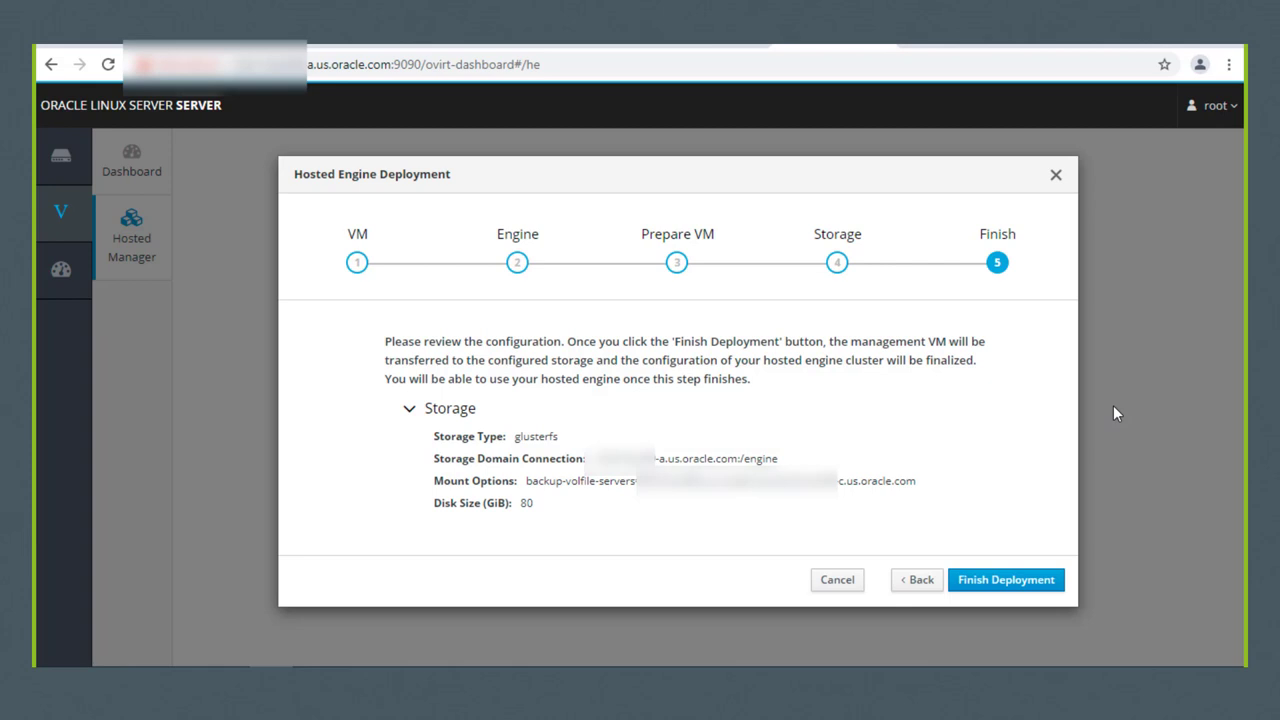
Step: Finish the hosted engine deployment, then close the wizard and confirm exiting it
left_click(1007, 580)
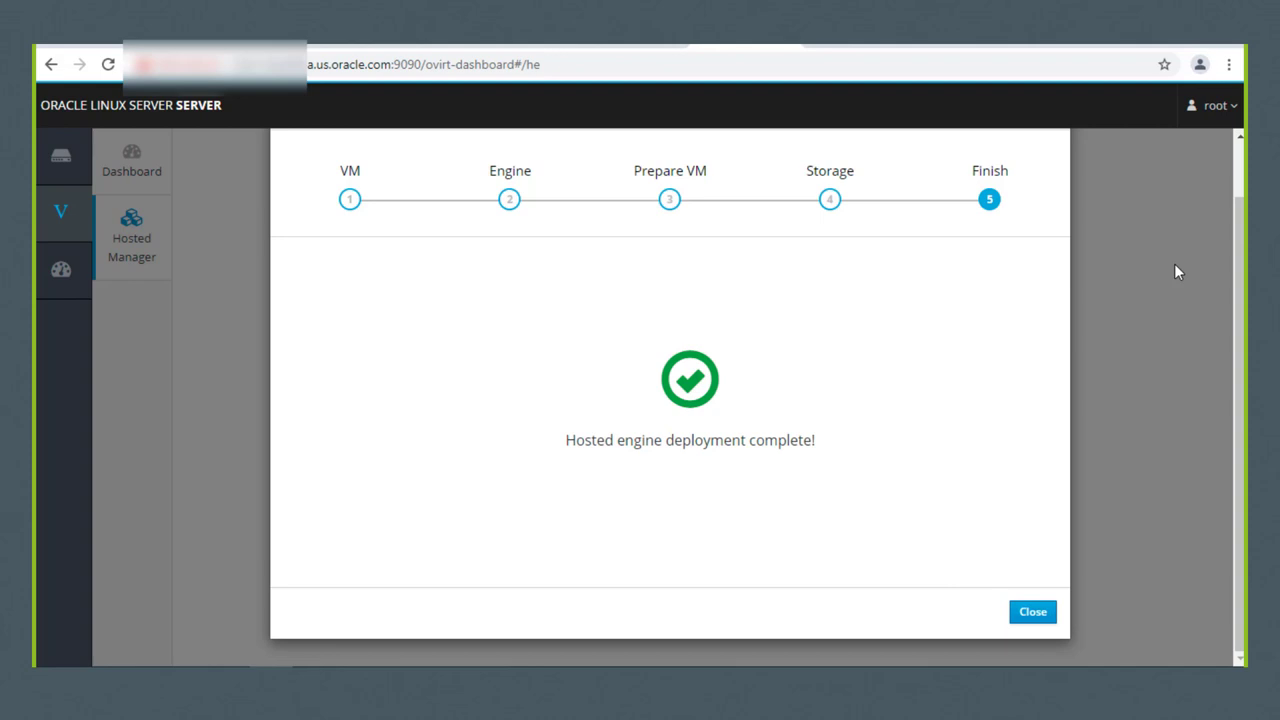
left_click(1033, 614)
left_click(620, 257)
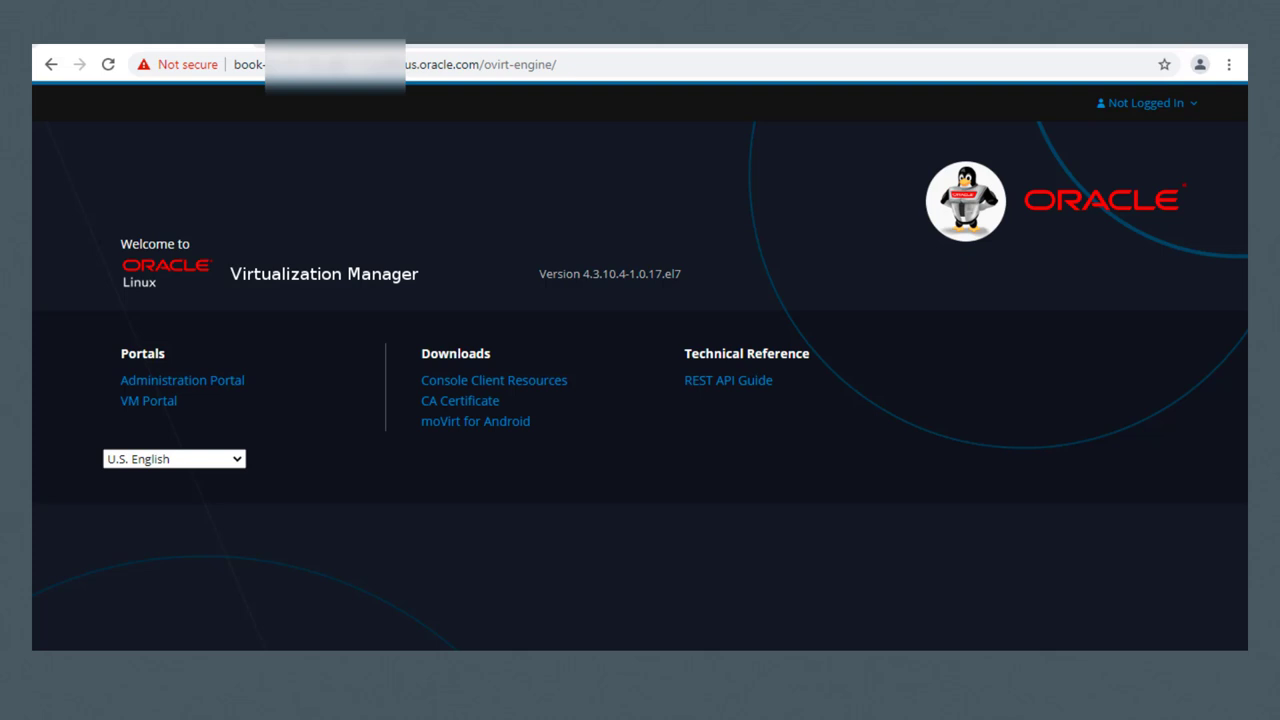
Step: Sign in to the Administration Portal as admin with the account password
left_click(223, 385)
type("admin")
left_click(228, 464)
type("********")
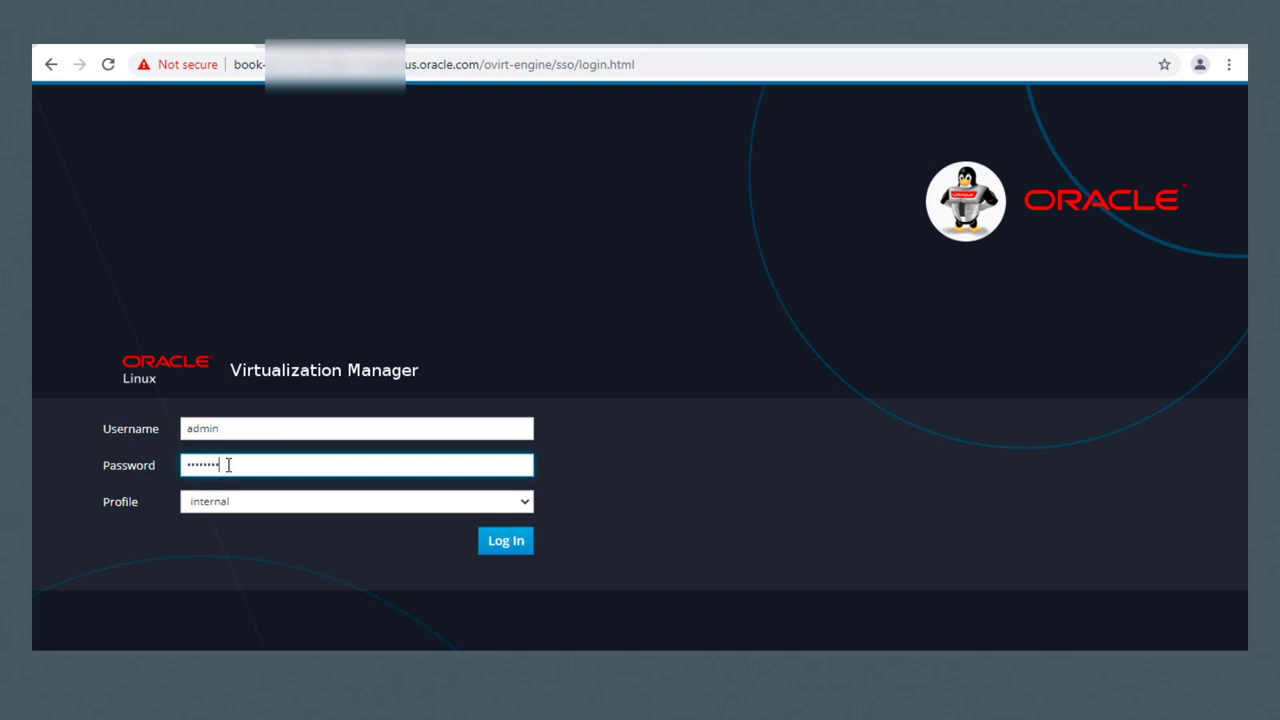
key("Return")
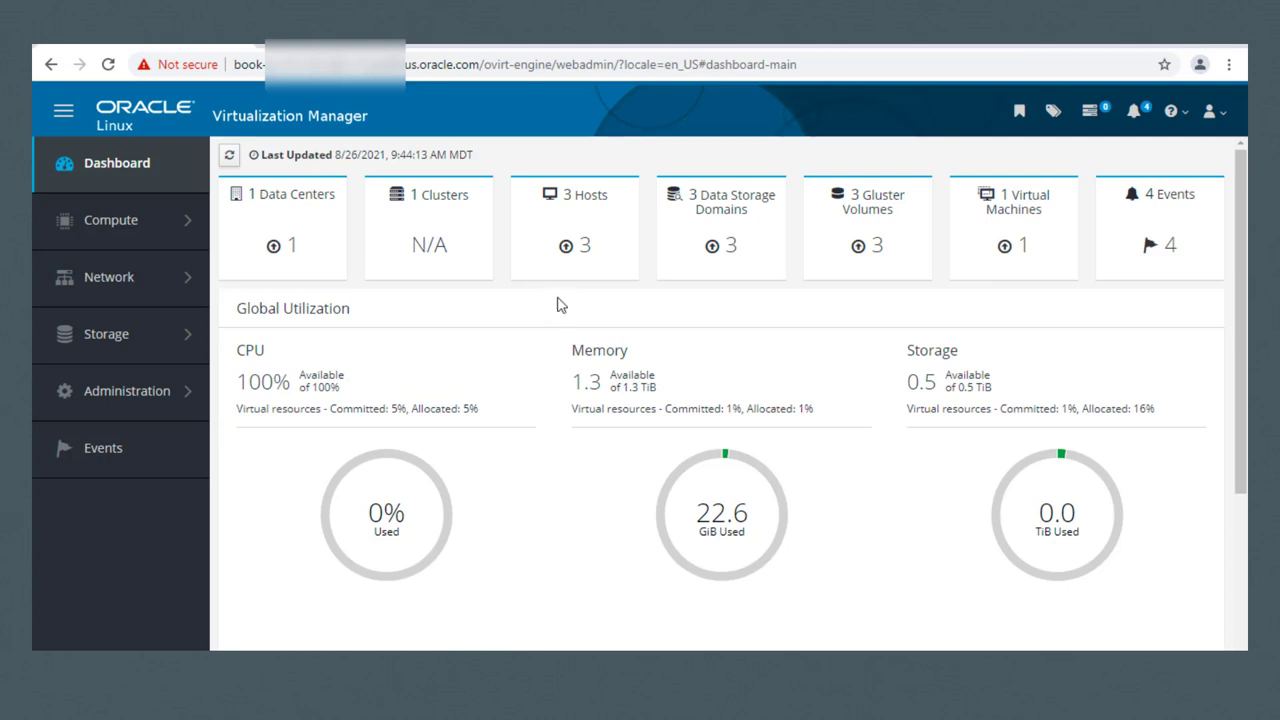
left_click(585, 255)
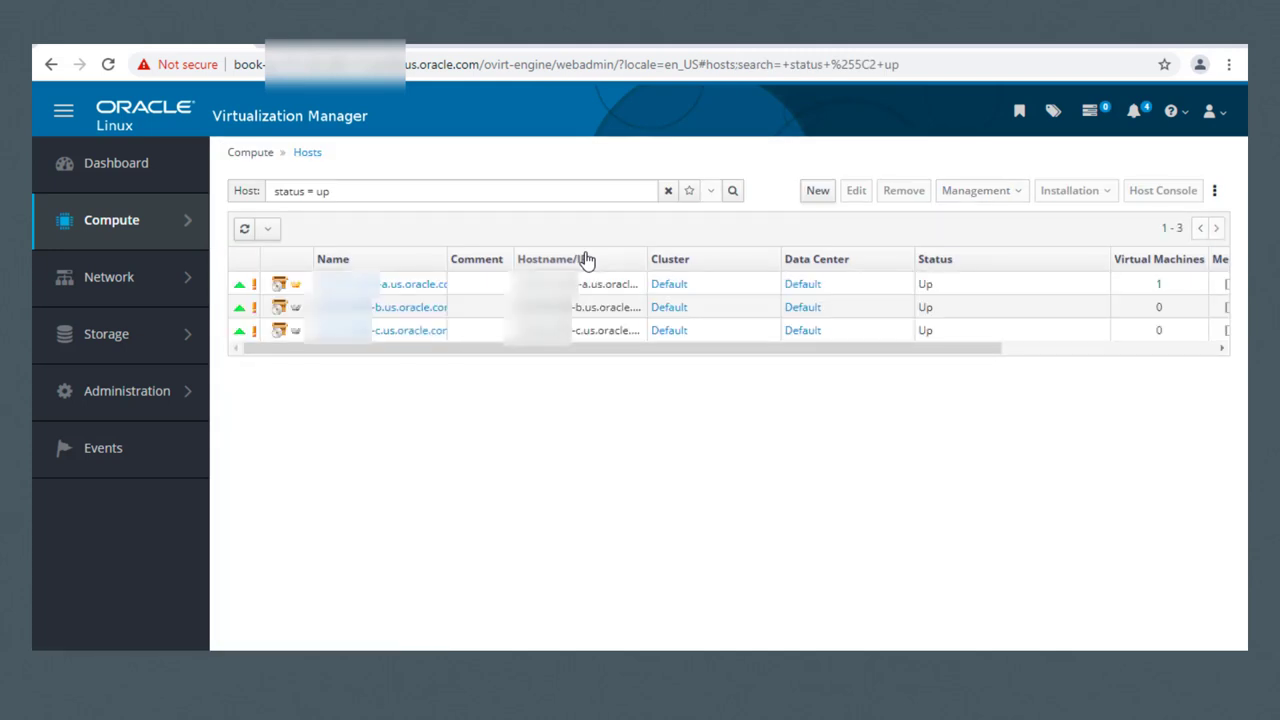
left_click(131, 170)
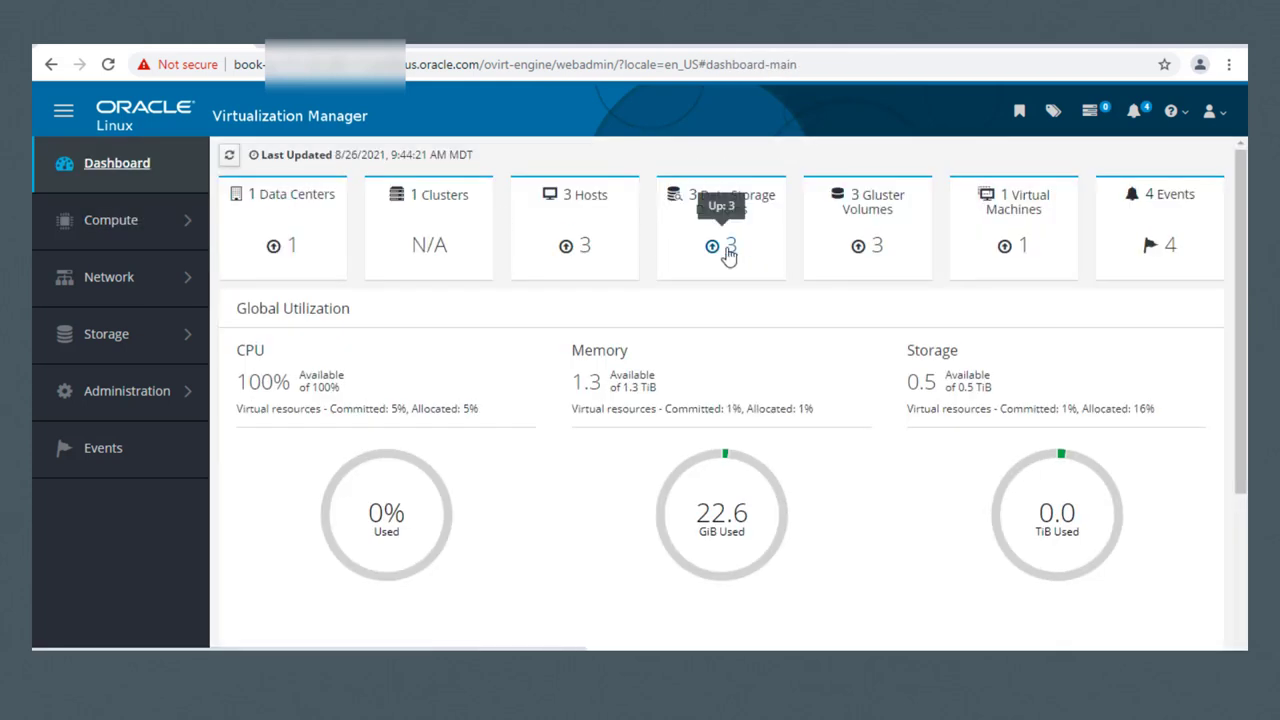
left_click(729, 250)
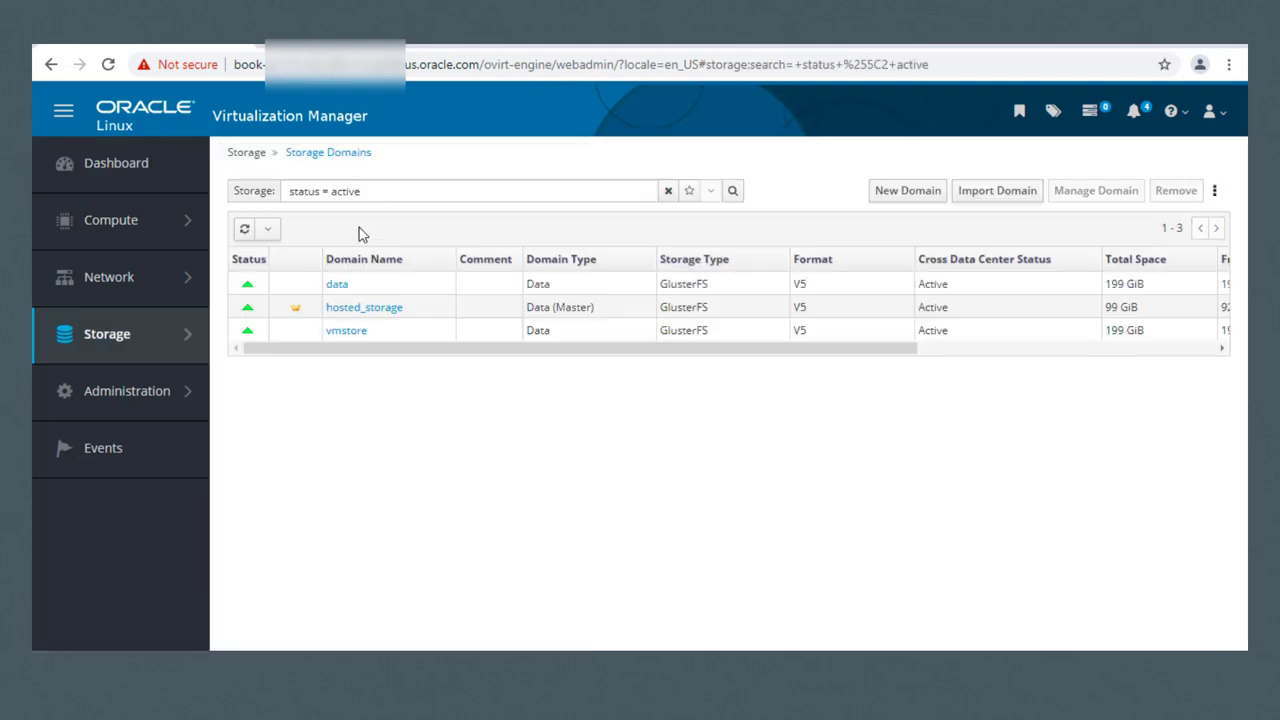
left_click(116, 163)
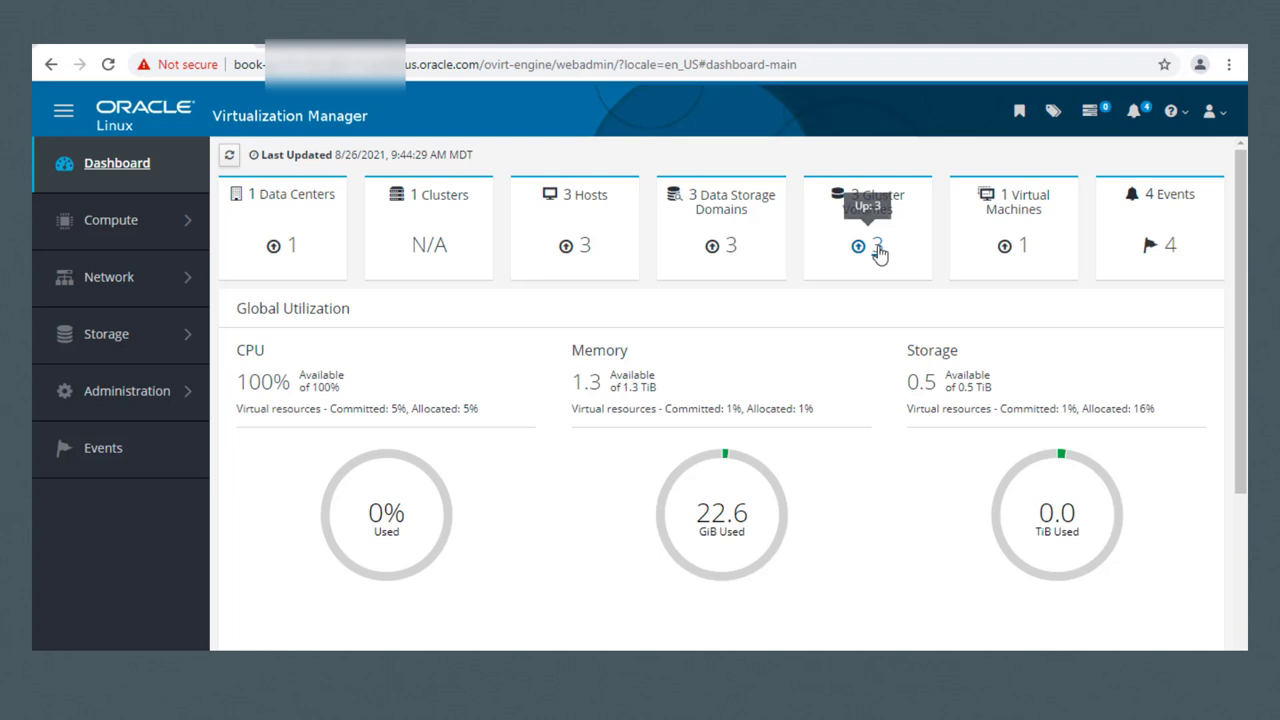
left_click(877, 247)
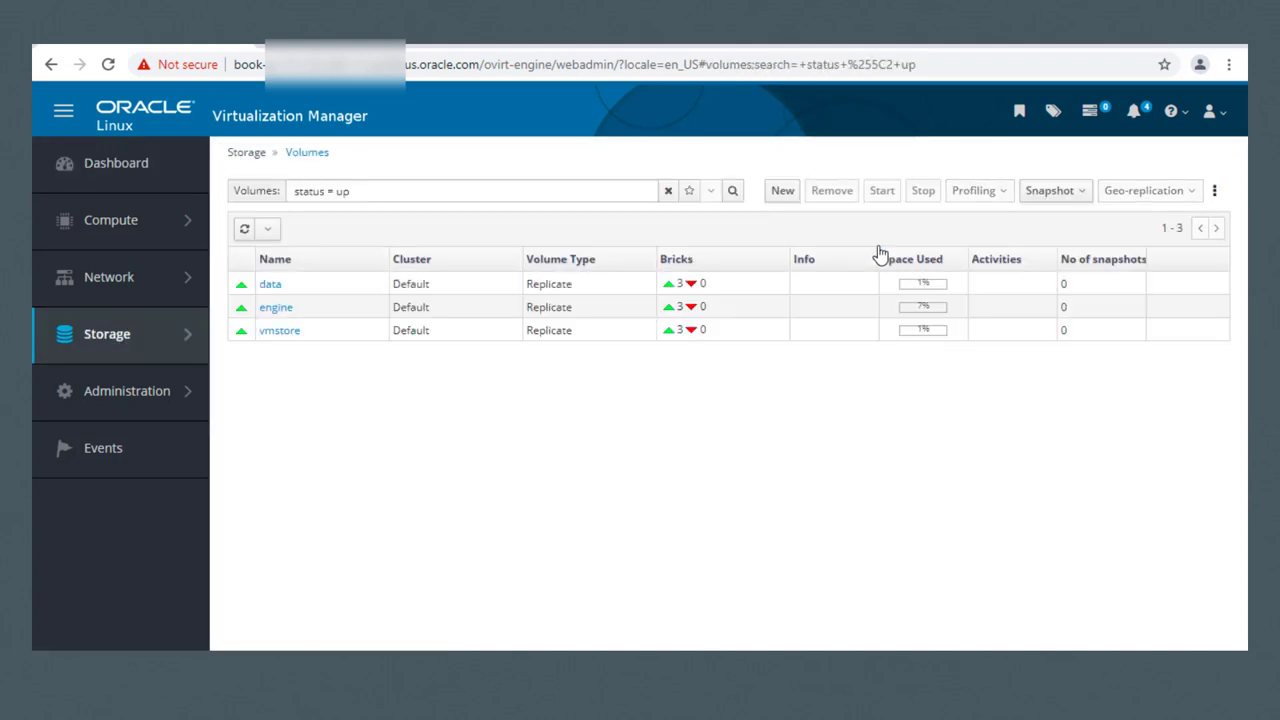
left_click(110, 168)
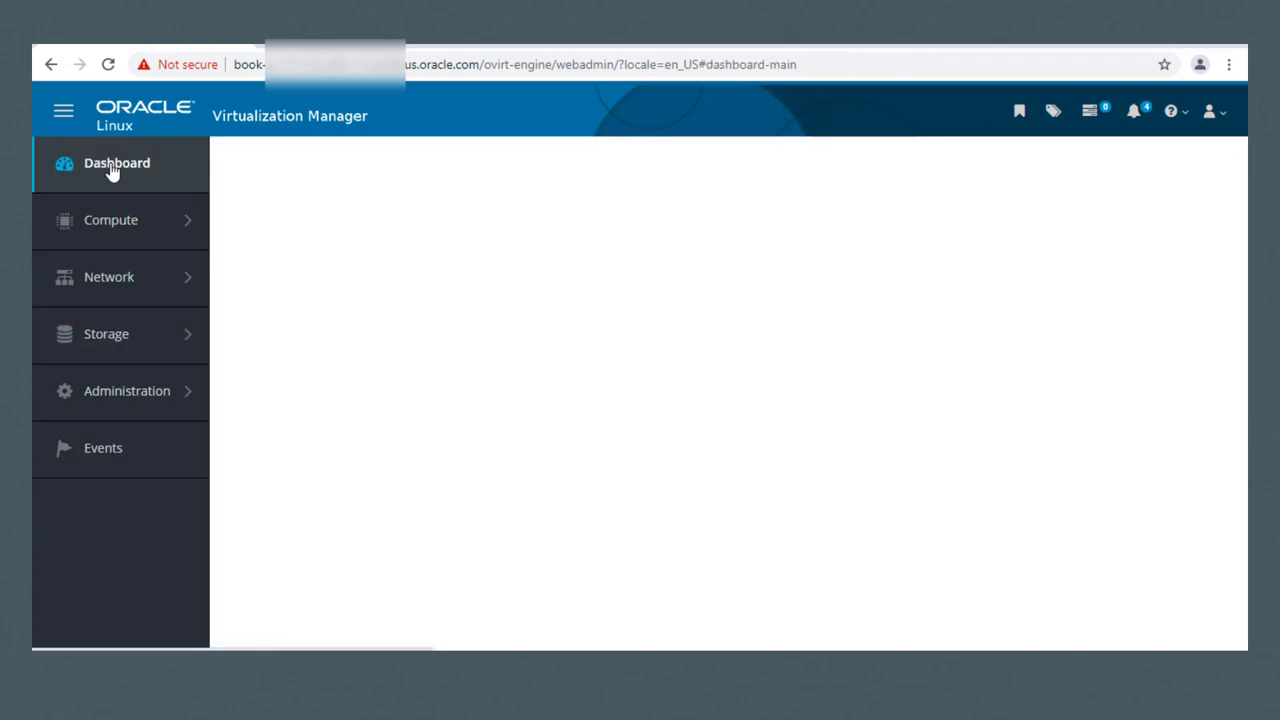